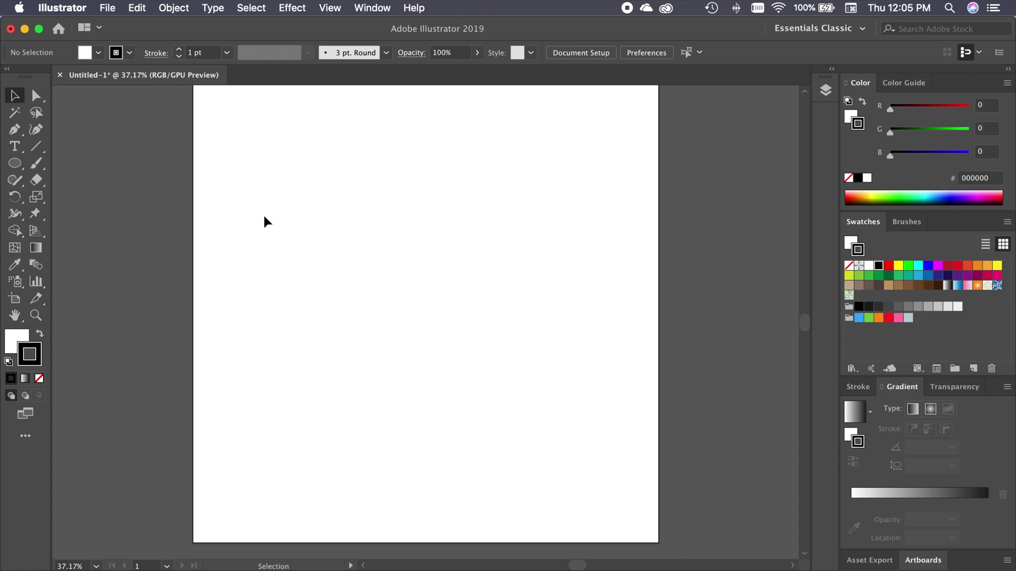
# - Open the Pathfinder panel from the Window menu and reposition it slightly
pyautogui.click(372, 10)
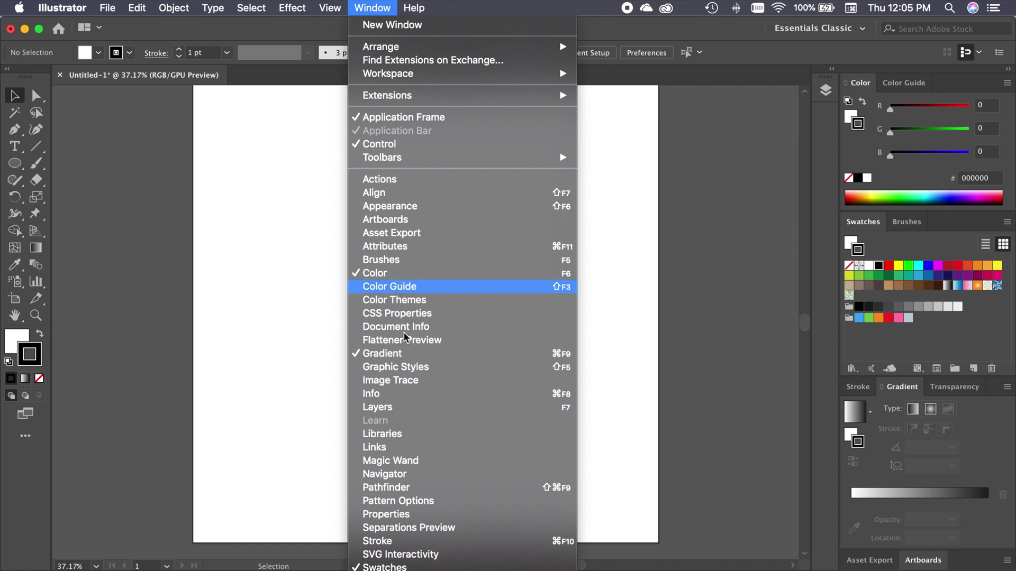
pyautogui.click(388, 487)
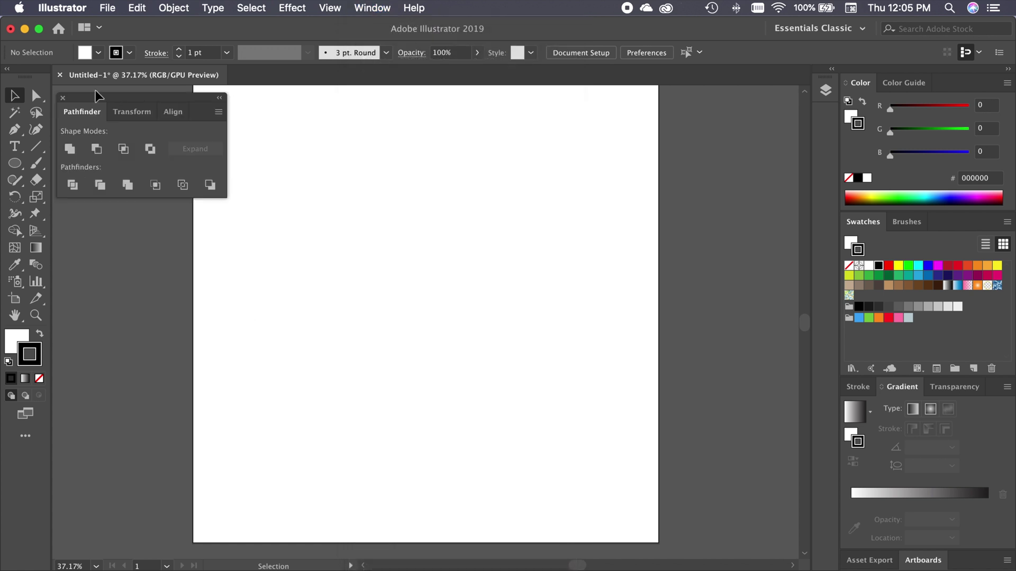
pyautogui.moveTo(95, 95); pyautogui.dragTo(106, 89)
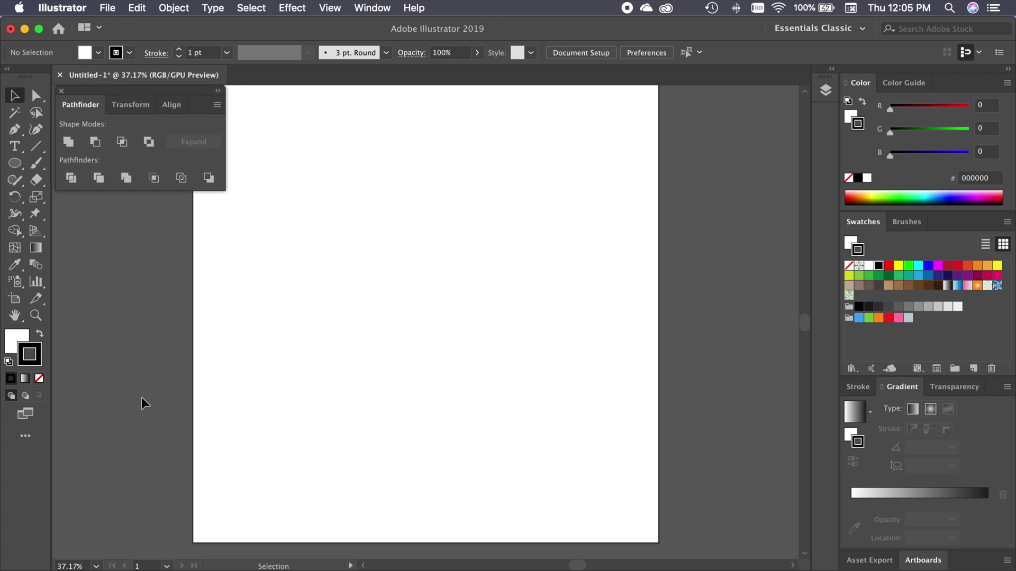
# - Tear off the Ellipse tool flyout into a floating panel below Pathfinder
pyautogui.moveTo(17, 164); pyautogui.dragTo(176, 208)
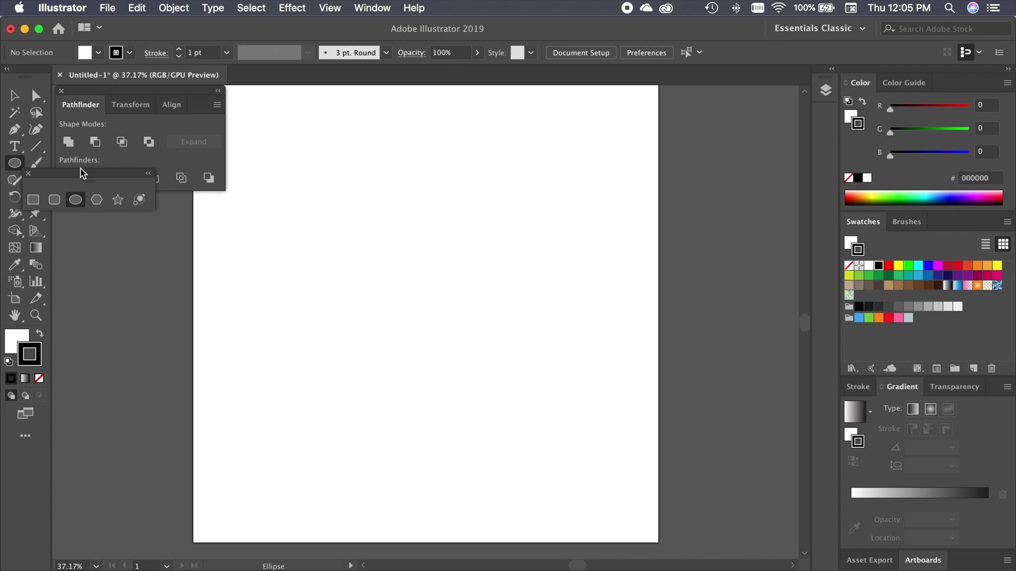
pyautogui.moveTo(83, 171); pyautogui.dragTo(123, 199)
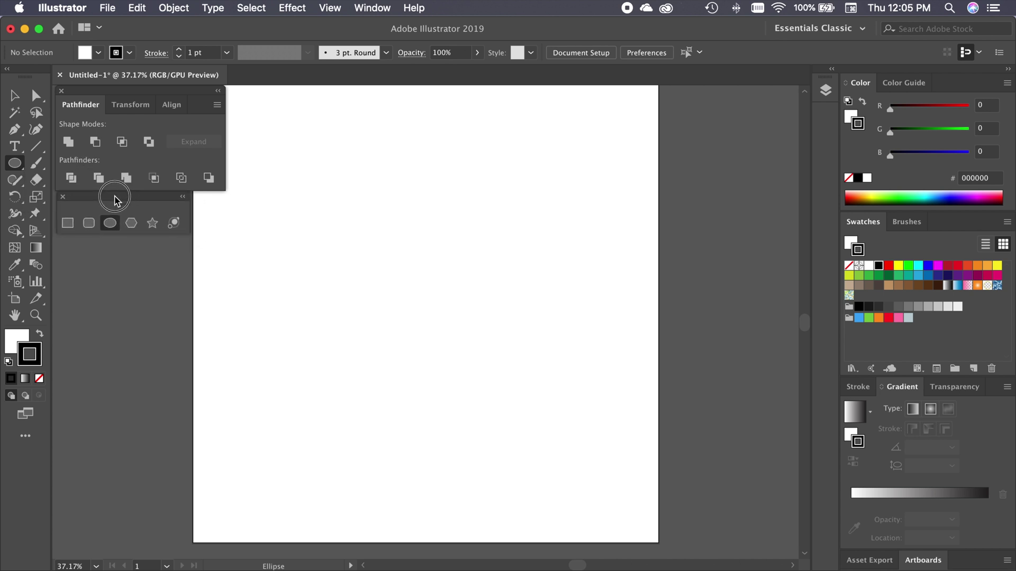
pyautogui.moveTo(123, 199); pyautogui.dragTo(116, 198)
# - Draw a trial rectangle on the artboard with the Rectangle tool, then delete it
pyautogui.click(68, 224)
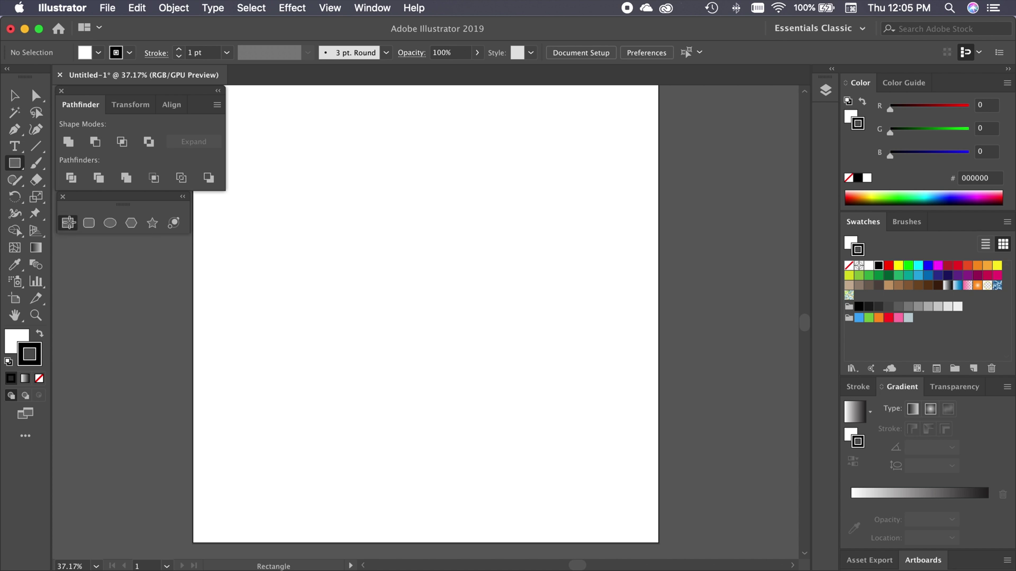
pyautogui.moveTo(309, 214); pyautogui.dragTo(563, 427)
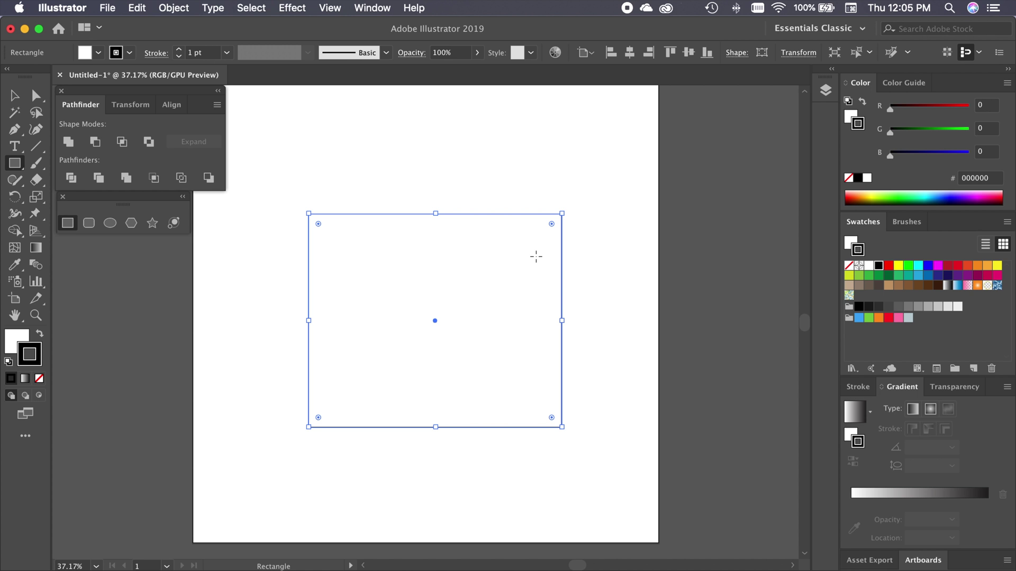
pyautogui.press('Delete')
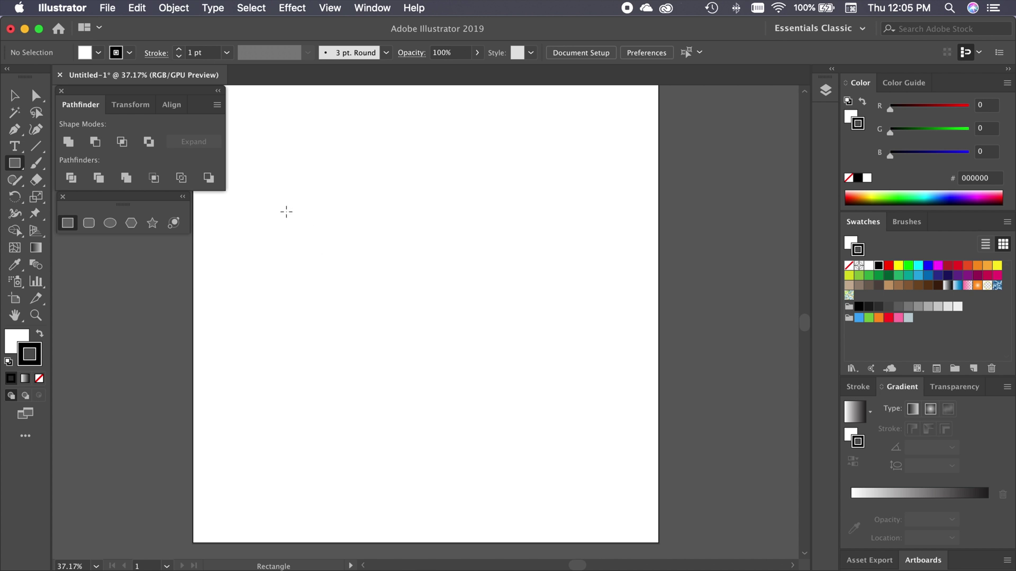
# - Draw a 250 px square and move it toward the artboard centre
pyautogui.moveTo(287, 211)
pyautogui.mouseDown()
pyautogui.moveTo(560, 445)
pyautogui.moveTo(429, 297)
pyautogui.moveTo(490, 351)
pyautogui.moveTo(387, 227)
pyautogui.moveTo(356, 249)
pyautogui.moveTo(345, 277)
pyautogui.moveTo(317, 227)
pyautogui.moveTo(281, 209)
pyautogui.moveTo(424, 363)
pyautogui.moveTo(467, 381)
pyautogui.moveTo(334, 220)
pyautogui.moveTo(343, 250)
pyautogui.mouseUp()
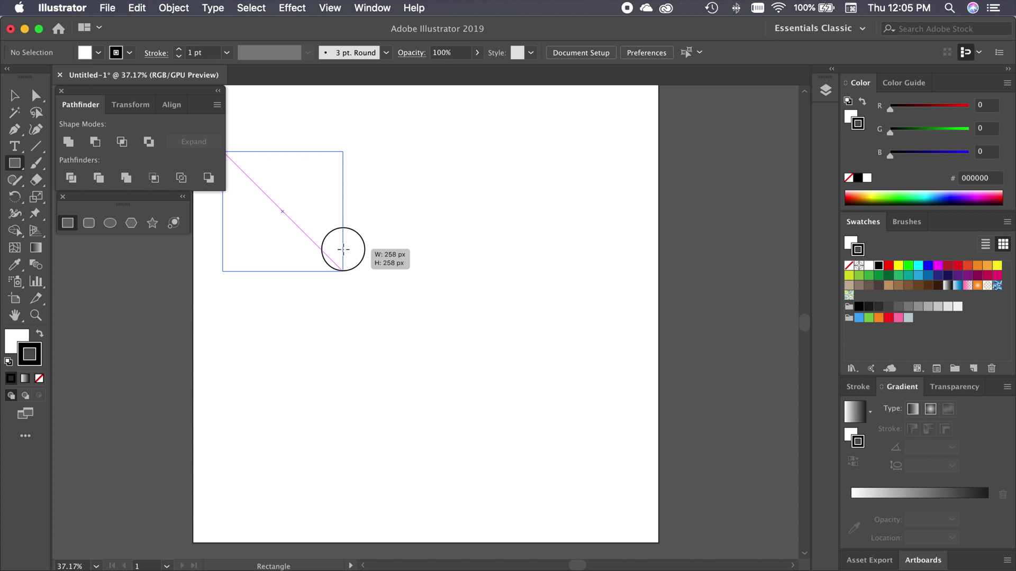
pyautogui.moveTo(343, 249); pyautogui.dragTo(340, 254)
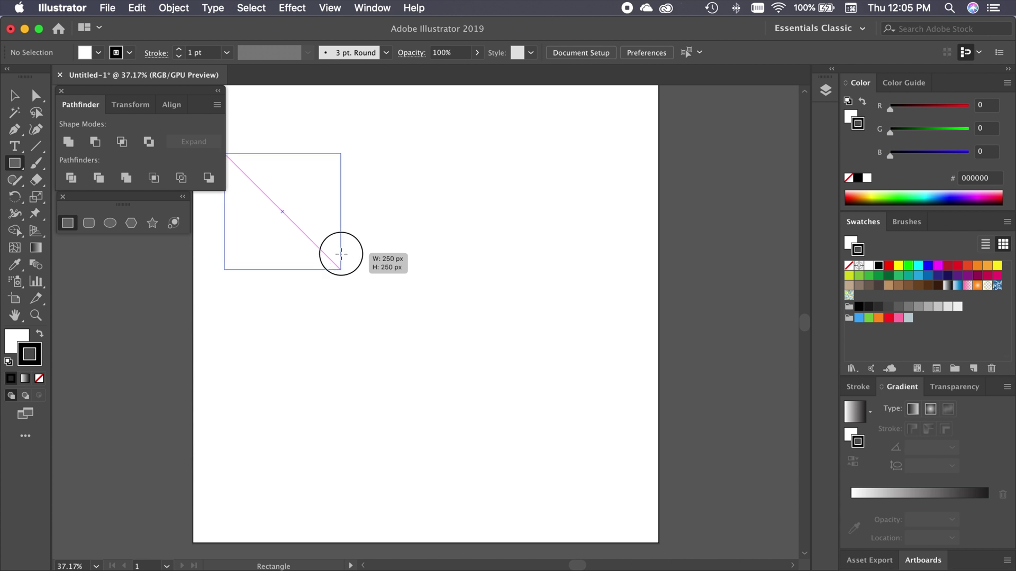
pyautogui.moveTo(341, 254)
pyautogui.mouseDown()
pyautogui.moveTo(526, 324)
pyautogui.moveTo(481, 330)
pyautogui.moveTo(487, 368)
pyautogui.moveTo(494, 357)
pyautogui.moveTo(485, 313)
pyautogui.moveTo(494, 396)
pyautogui.moveTo(467, 357)
pyautogui.moveTo(516, 411)
pyautogui.moveTo(477, 361)
pyautogui.moveTo(510, 397)
pyautogui.moveTo(490, 389)
pyautogui.mouseUp()
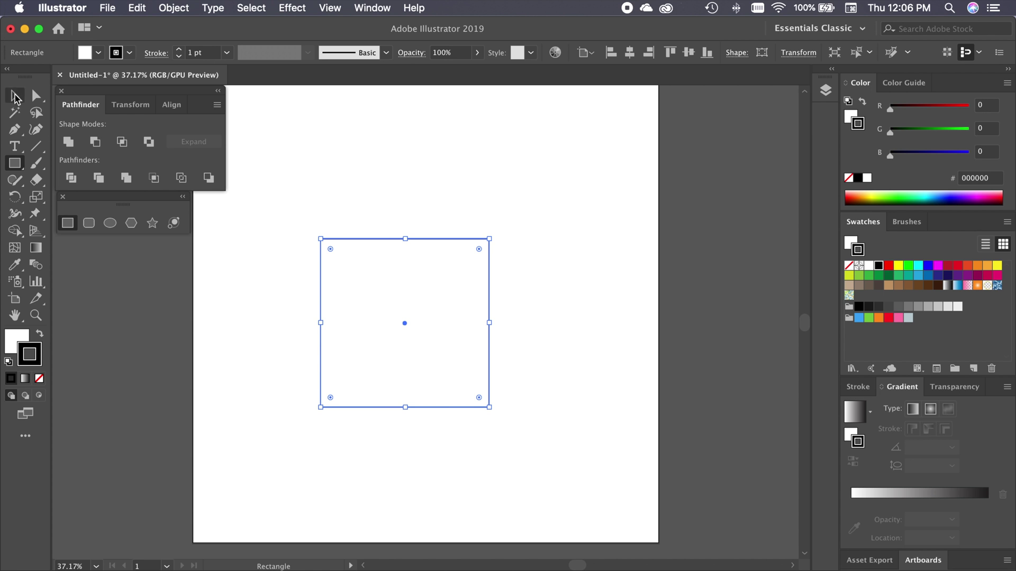
# - Shrink the square to about 272 px by dragging its left, top and top-left handles inward
pyautogui.click(15, 98)
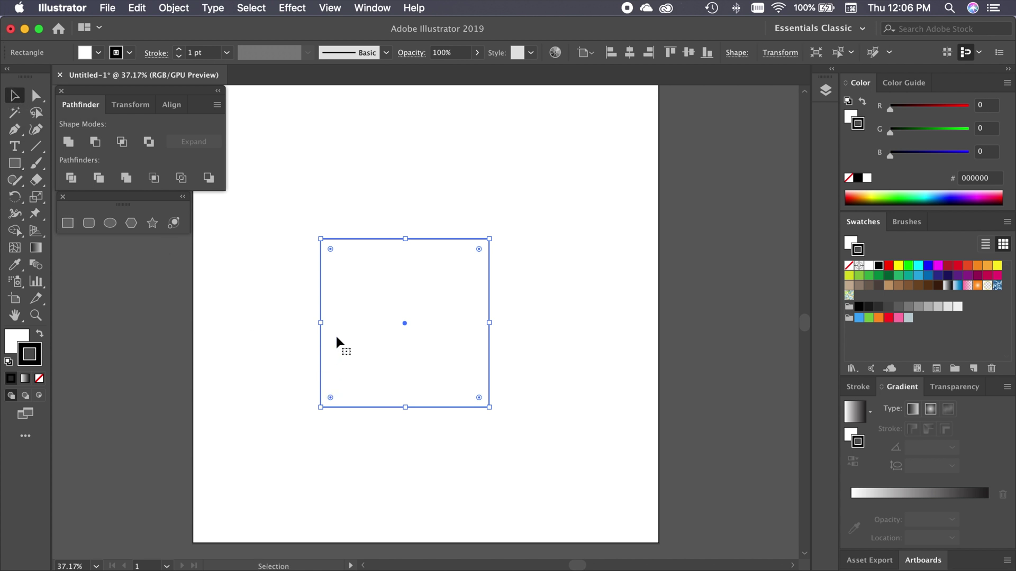
pyautogui.moveTo(322, 325); pyautogui.dragTo(342, 322)
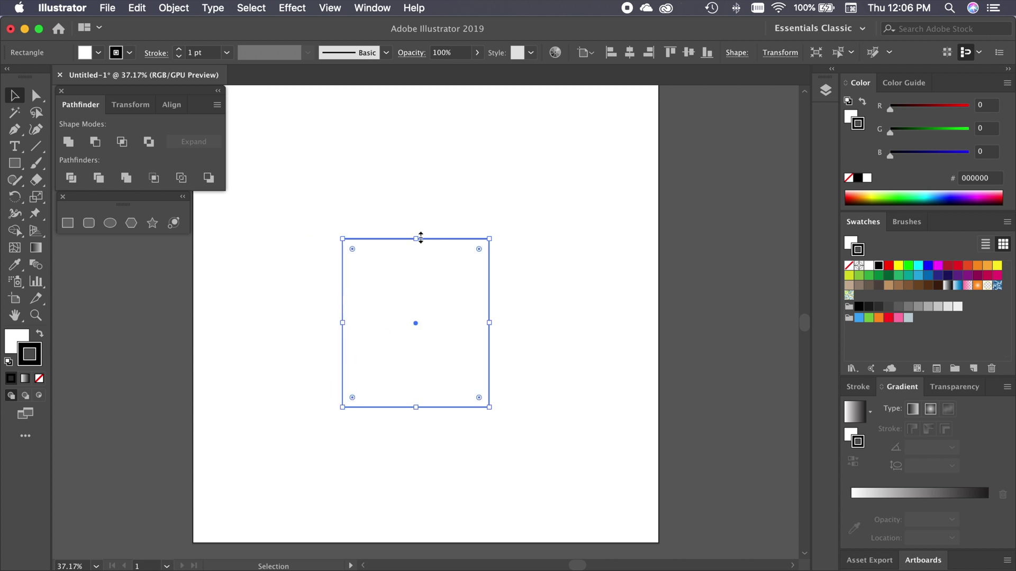
pyautogui.moveTo(420, 238); pyautogui.dragTo(416, 233)
pyautogui.moveTo(342, 232)
pyautogui.mouseDown()
pyautogui.moveTo(320, 312)
pyautogui.moveTo(347, 238)
pyautogui.moveTo(442, 327)
pyautogui.moveTo(350, 284)
pyautogui.moveTo(370, 286)
pyautogui.moveTo(336, 250)
pyautogui.moveTo(386, 294)
pyautogui.moveTo(344, 273)
pyautogui.moveTo(371, 312)
pyautogui.moveTo(347, 283)
pyautogui.moveTo(410, 334)
pyautogui.moveTo(309, 203)
pyautogui.moveTo(388, 302)
pyautogui.moveTo(341, 275)
pyautogui.moveTo(363, 286)
pyautogui.mouseUp()
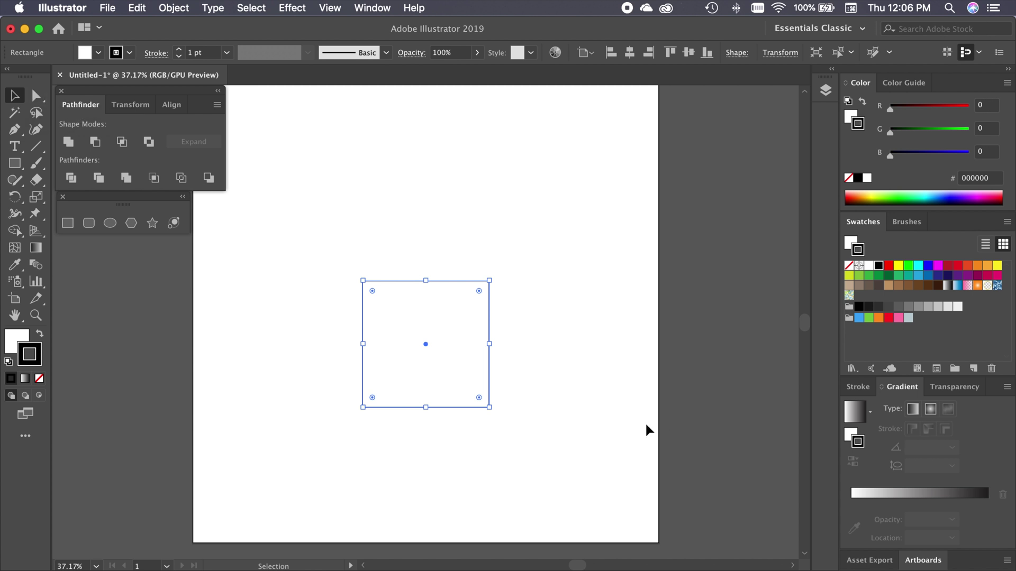
# - Distort the square by dragging its anchors with the Direct Selection tool
pyautogui.click(35, 96)
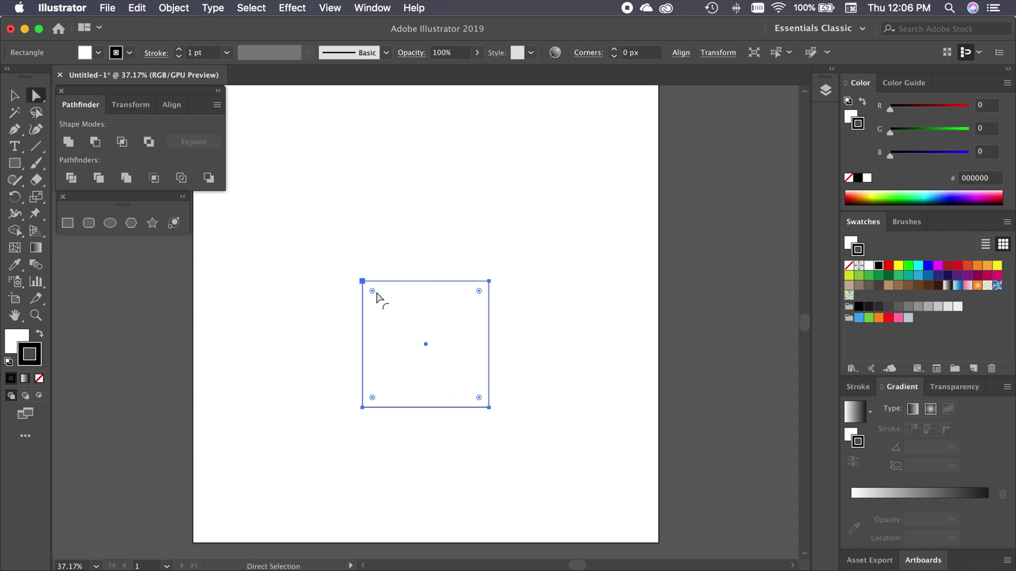
pyautogui.click(362, 282)
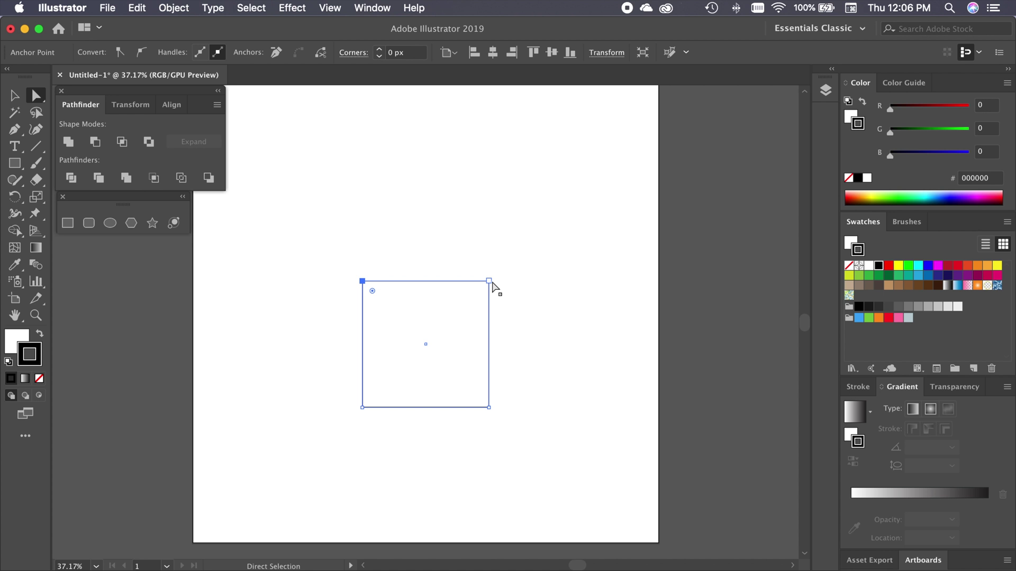
pyautogui.moveTo(489, 408); pyautogui.dragTo(564, 466)
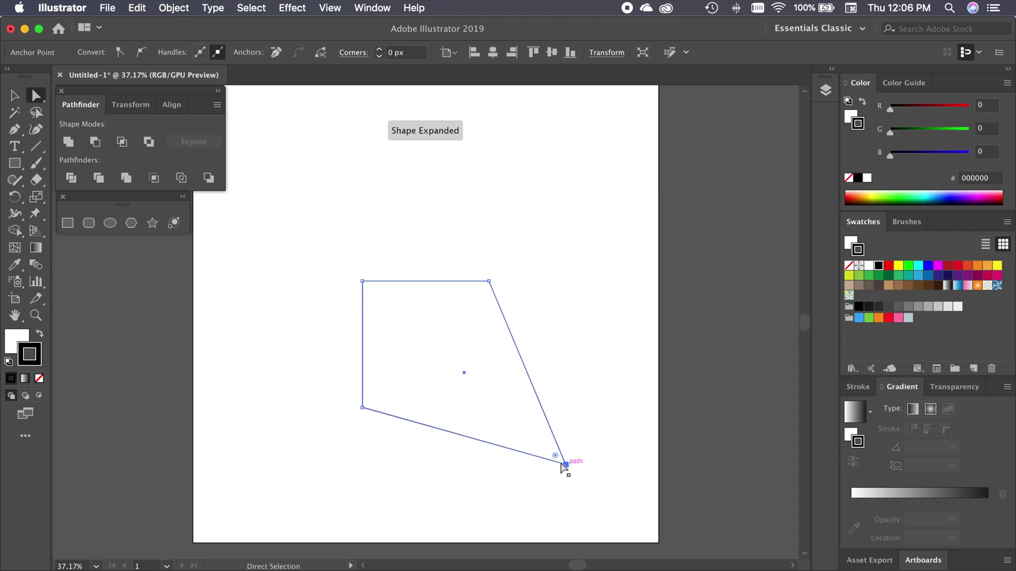
pyautogui.moveTo(362, 282); pyautogui.dragTo(411, 326)
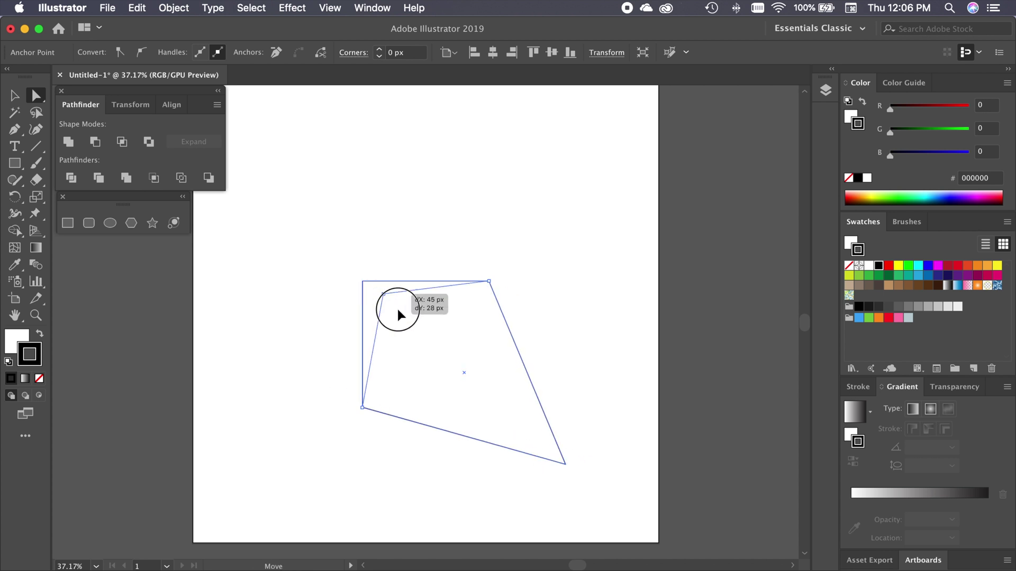
pyautogui.moveTo(363, 408); pyautogui.dragTo(275, 382)
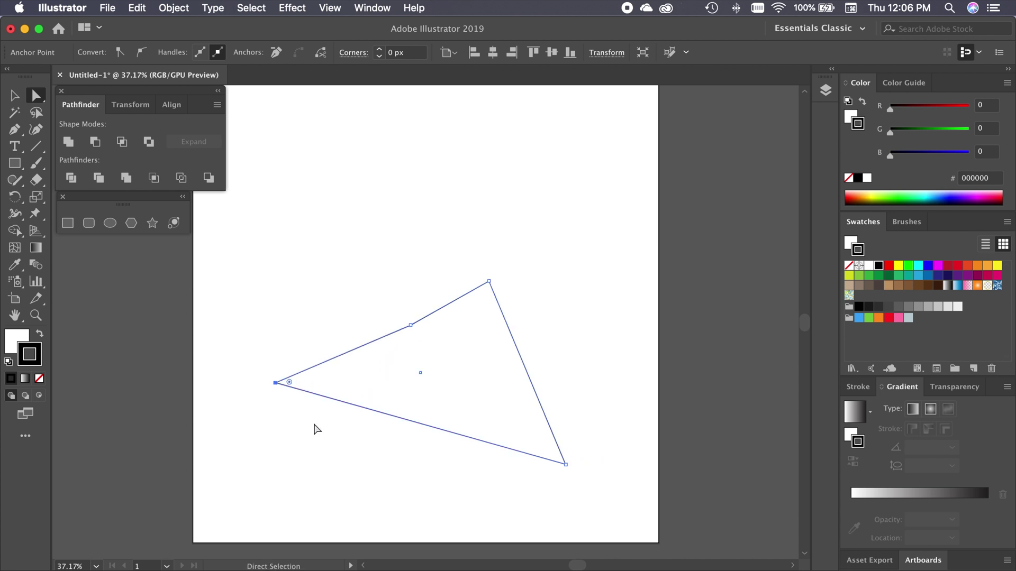
pyautogui.moveTo(411, 326); pyautogui.dragTo(399, 302)
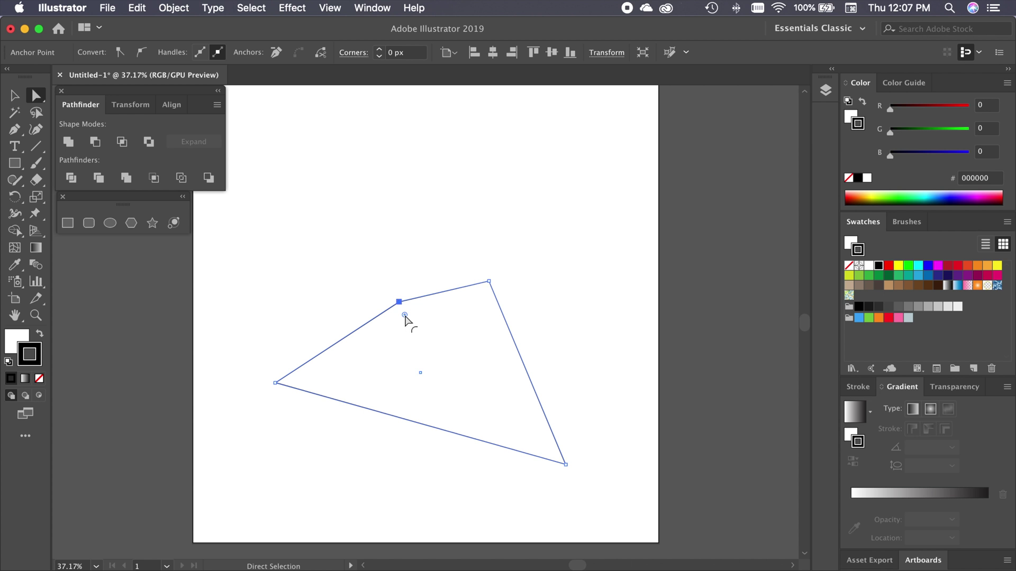
# - Round the upper-left, bottom-right and left corners using the corner widgets
pyautogui.moveTo(405, 315); pyautogui.dragTo(416, 341)
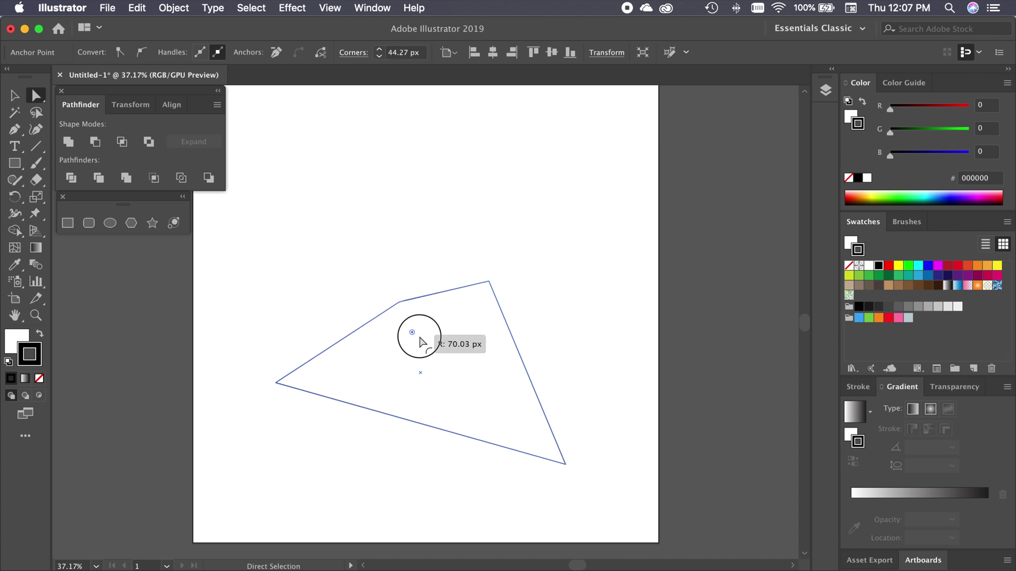
pyautogui.click(565, 464)
pyautogui.moveTo(550, 450); pyautogui.dragTo(470, 379)
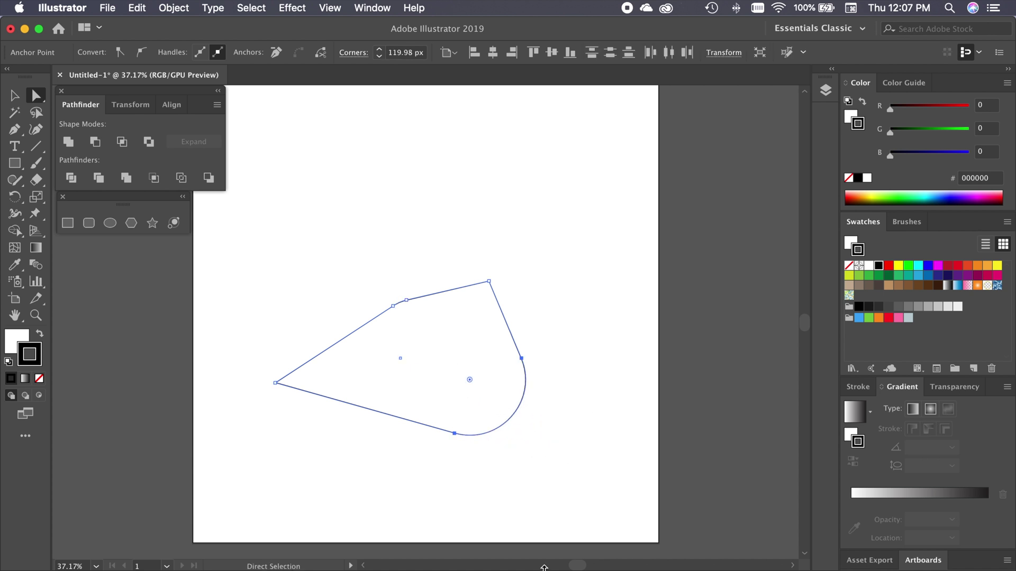
pyautogui.click(275, 383)
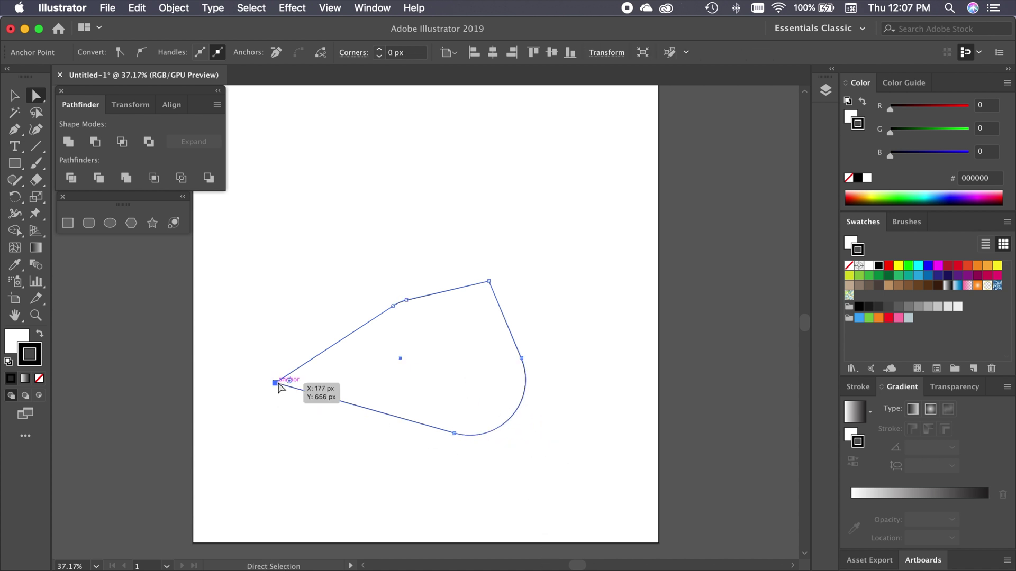
pyautogui.moveTo(289, 381); pyautogui.dragTo(397, 367)
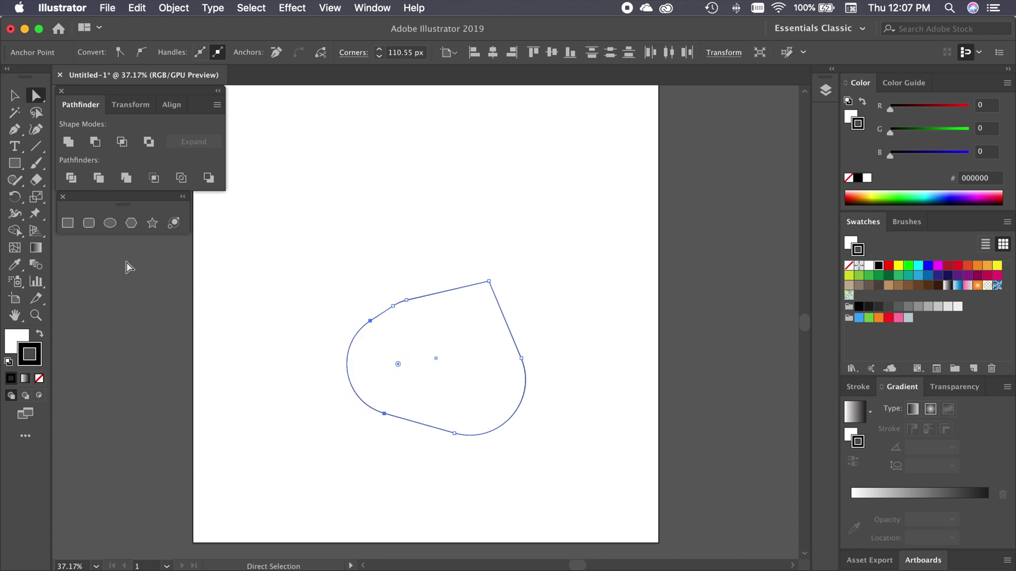
# - Rotate the teardrop shape, then delete its anchor and remaining path
pyautogui.click(15, 96)
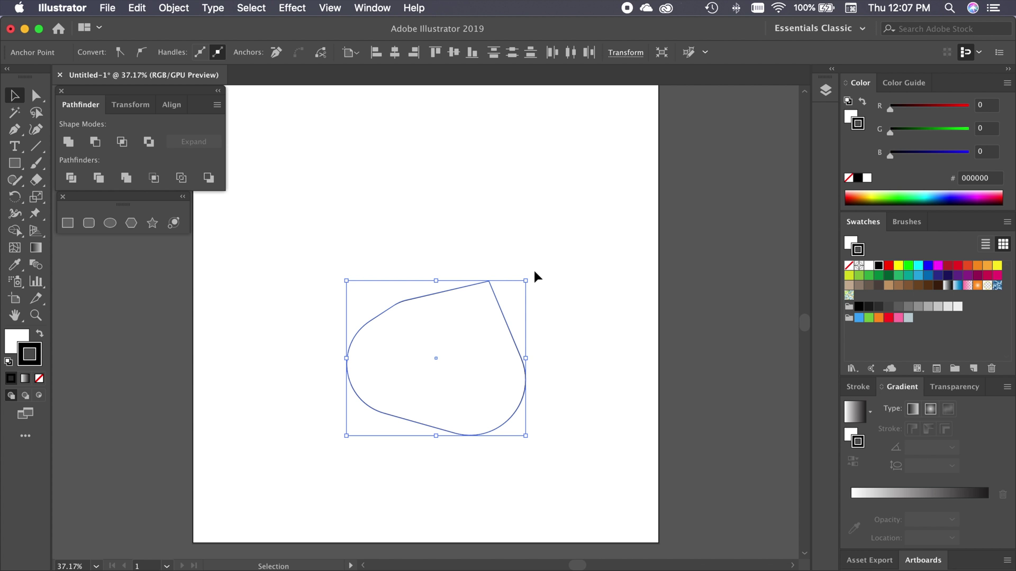
pyautogui.moveTo(532, 274)
pyautogui.mouseDown()
pyautogui.moveTo(652, 528)
pyautogui.moveTo(709, 410)
pyautogui.moveTo(551, 363)
pyautogui.moveTo(513, 310)
pyautogui.moveTo(546, 322)
pyautogui.moveTo(558, 357)
pyautogui.moveTo(530, 377)
pyautogui.moveTo(518, 319)
pyautogui.moveTo(617, 317)
pyautogui.moveTo(771, 148)
pyautogui.moveTo(453, 136)
pyautogui.moveTo(664, 140)
pyautogui.moveTo(698, 164)
pyautogui.moveTo(667, 153)
pyautogui.moveTo(652, 174)
pyautogui.mouseUp()
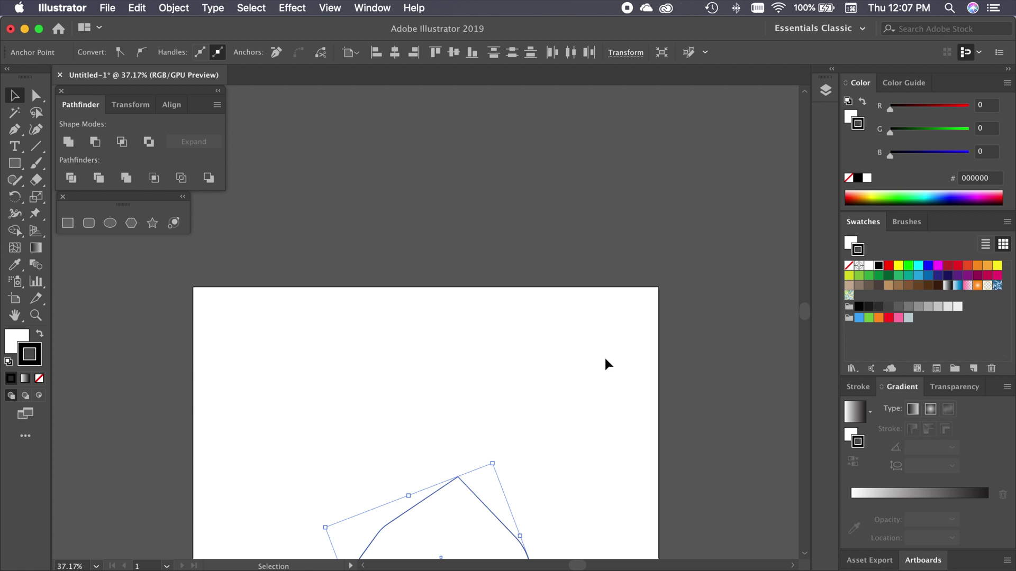
pyautogui.press('XF86AudioMute')
pyautogui.scroll(-5, 605, 363)
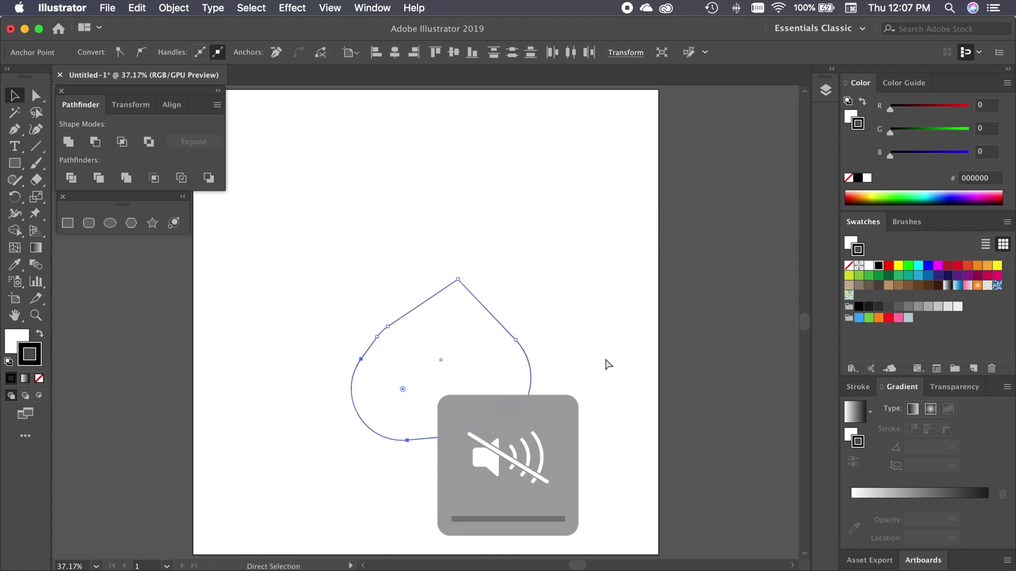
pyautogui.press('Delete')
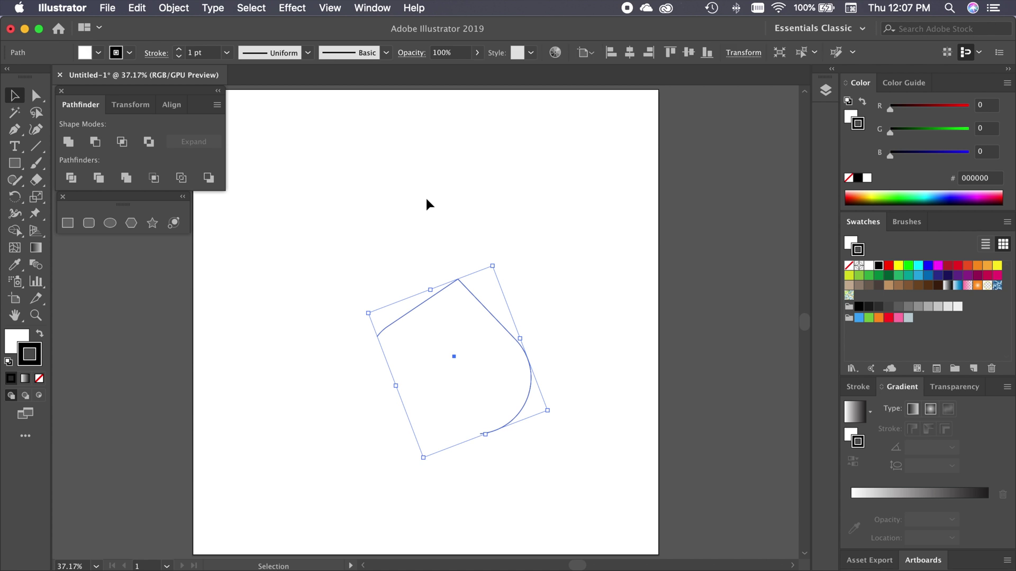
pyautogui.press('Delete')
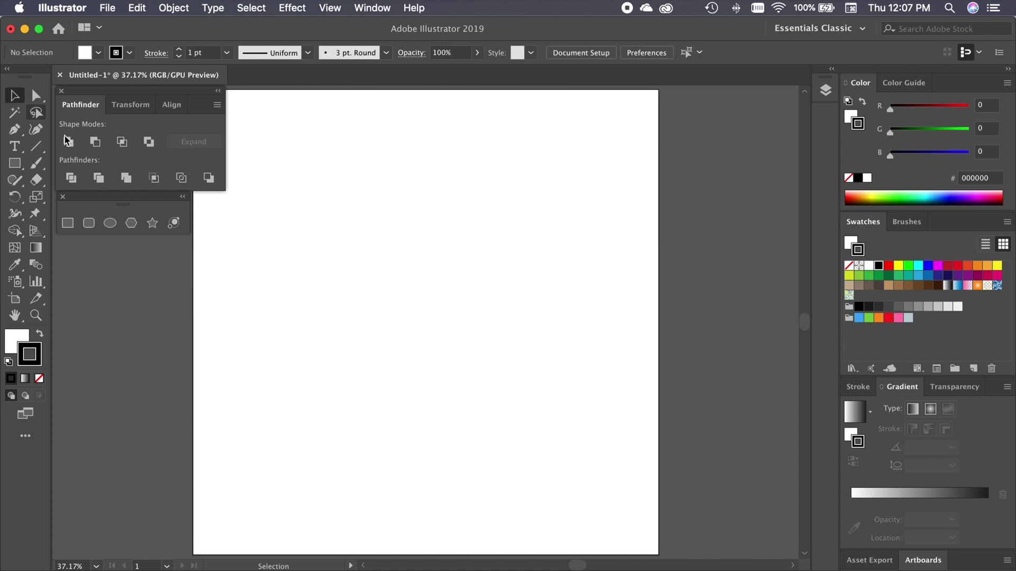
pyautogui.click(110, 222)
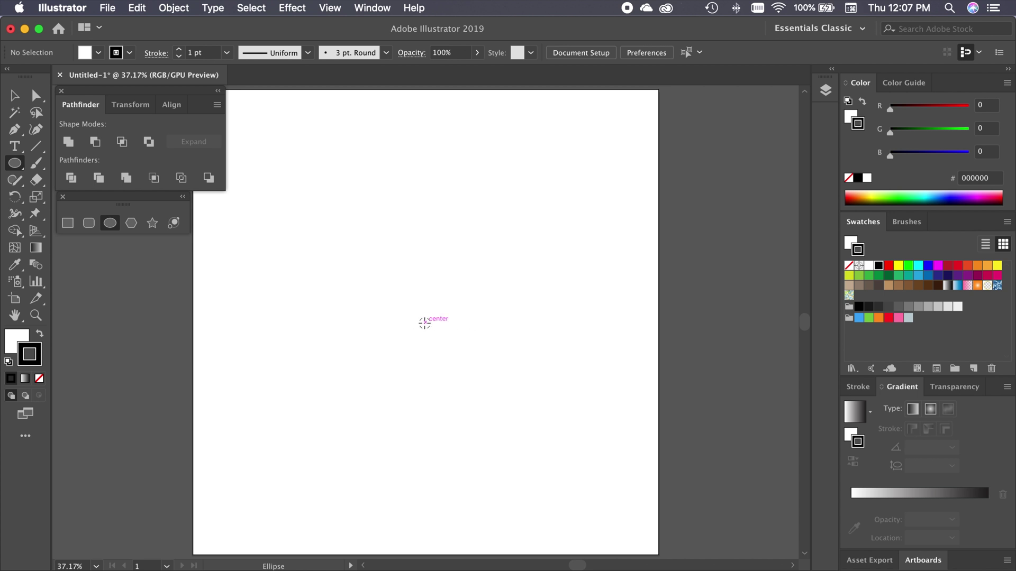
pyautogui.moveTo(424, 323)
pyautogui.mouseDown()
pyautogui.moveTo(503, 422)
pyautogui.moveTo(575, 448)
pyautogui.moveTo(485, 412)
pyautogui.moveTo(495, 434)
pyautogui.moveTo(519, 424)
pyautogui.moveTo(516, 352)
pyautogui.moveTo(422, 392)
pyautogui.moveTo(495, 399)
pyautogui.mouseUp()
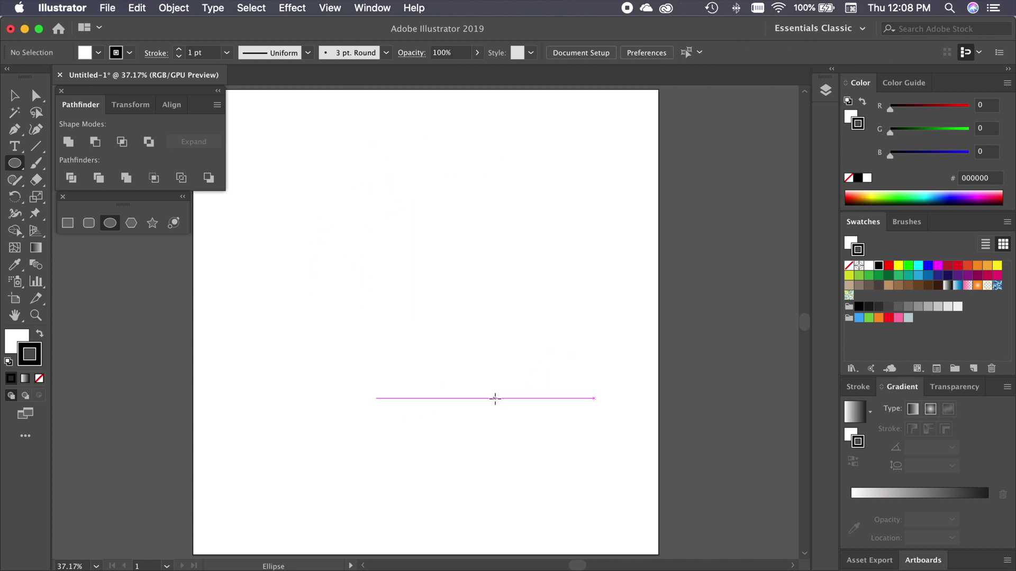
pyautogui.click(132, 224)
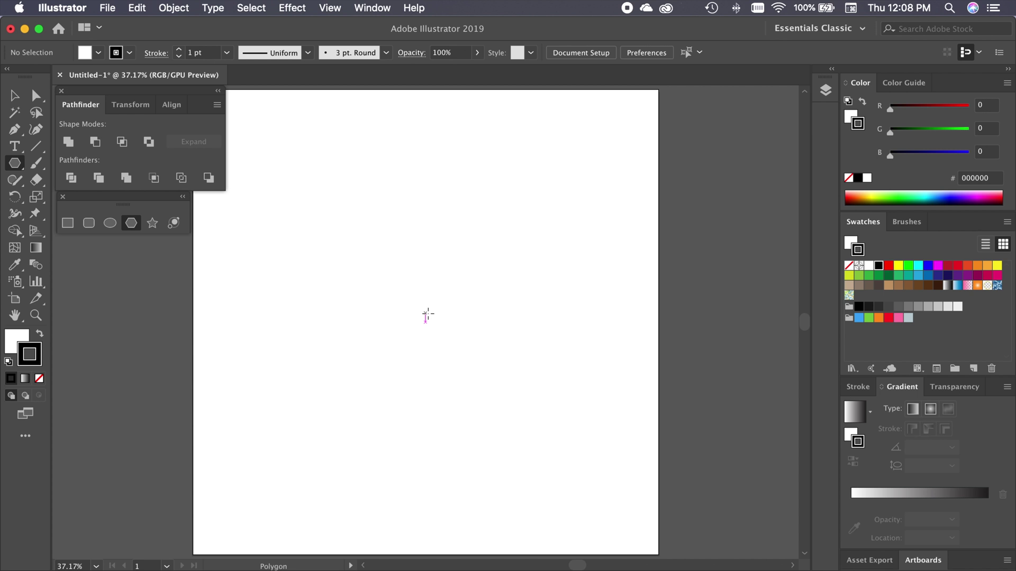
pyautogui.moveTo(426, 319)
pyautogui.mouseDown()
pyautogui.moveTo(541, 386)
pyautogui.moveTo(500, 384)
pyautogui.mouseUp()
pyautogui.press('Up')
pyautogui.press('Up')
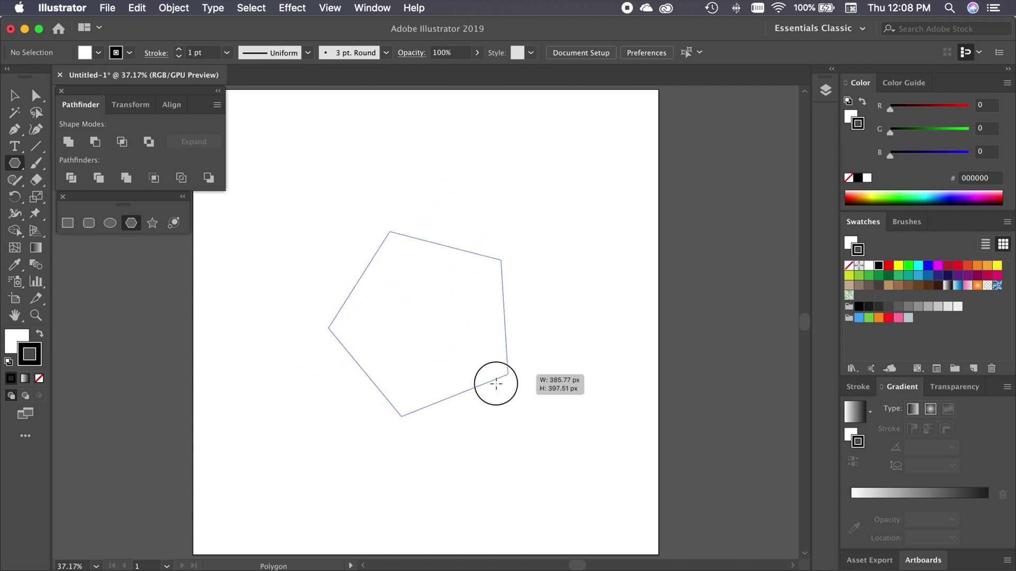
pyautogui.press('Up')
pyautogui.moveTo(496, 384)
pyautogui.mouseDown()
pyautogui.moveTo(491, 401)
pyautogui.moveTo(494, 392)
pyautogui.moveTo(478, 399)
pyautogui.moveTo(503, 404)
pyautogui.moveTo(479, 409)
pyautogui.moveTo(524, 415)
pyautogui.moveTo(474, 421)
pyautogui.moveTo(475, 436)
pyautogui.moveTo(515, 437)
pyautogui.moveTo(487, 404)
pyautogui.moveTo(430, 438)
pyautogui.moveTo(446, 422)
pyautogui.moveTo(279, 378)
pyautogui.moveTo(292, 383)
pyautogui.moveTo(278, 390)
pyautogui.moveTo(357, 411)
pyautogui.moveTo(342, 411)
pyautogui.moveTo(326, 376)
pyautogui.moveTo(403, 414)
pyautogui.moveTo(470, 421)
pyautogui.moveTo(408, 396)
pyautogui.moveTo(449, 415)
pyautogui.mouseUp()
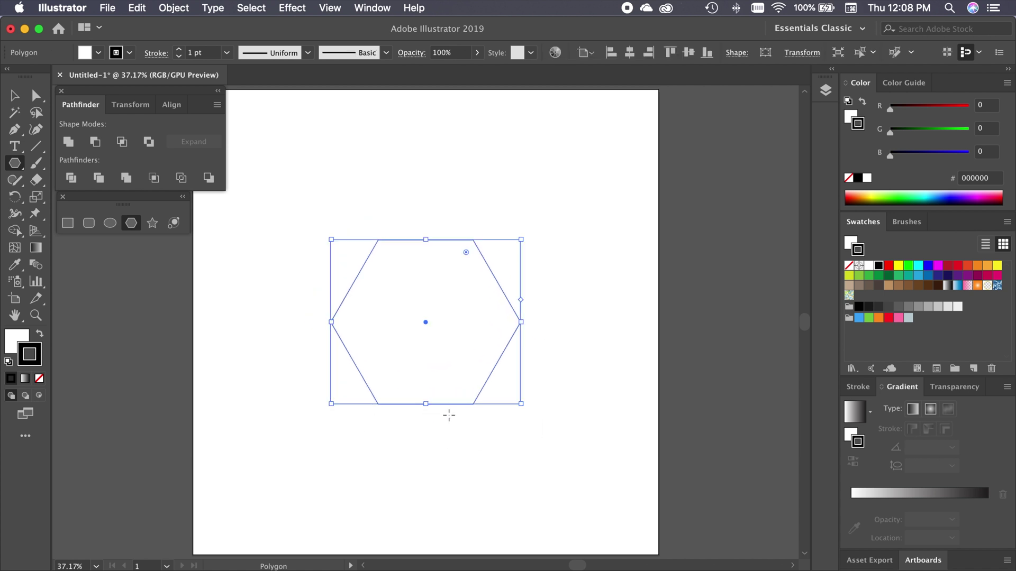
pyautogui.press('v')
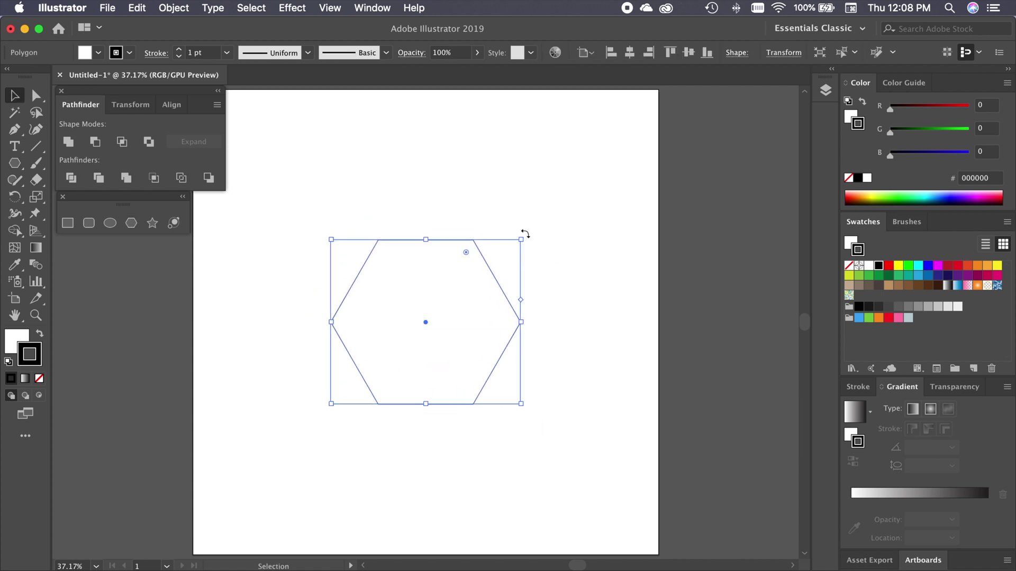
pyautogui.moveTo(527, 237)
pyautogui.mouseDown()
pyautogui.moveTo(524, 434)
pyautogui.moveTo(453, 438)
pyautogui.moveTo(511, 437)
pyautogui.moveTo(549, 408)
pyautogui.moveTo(562, 412)
pyautogui.moveTo(525, 451)
pyautogui.mouseUp()
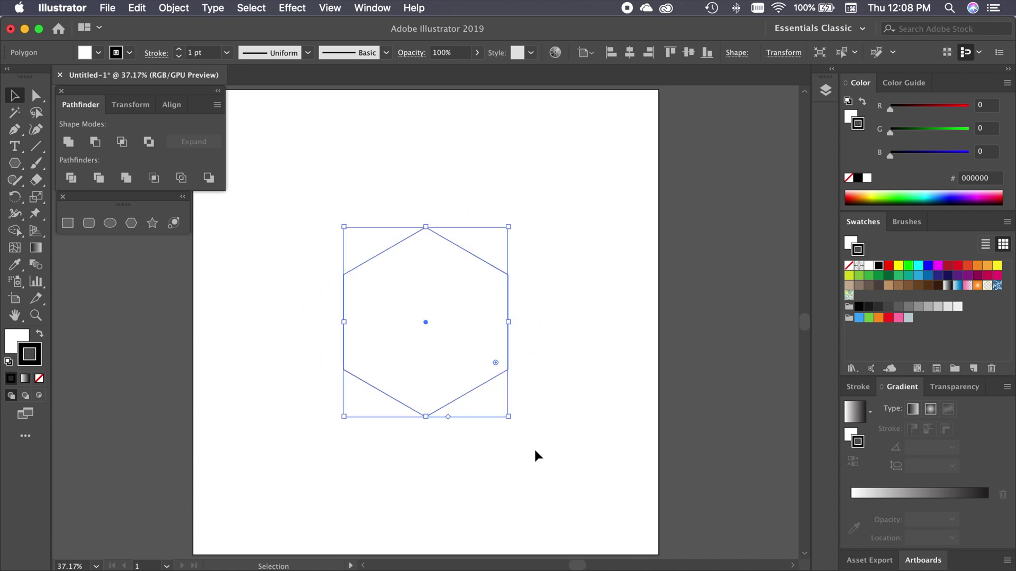
pyautogui.press('Delete')
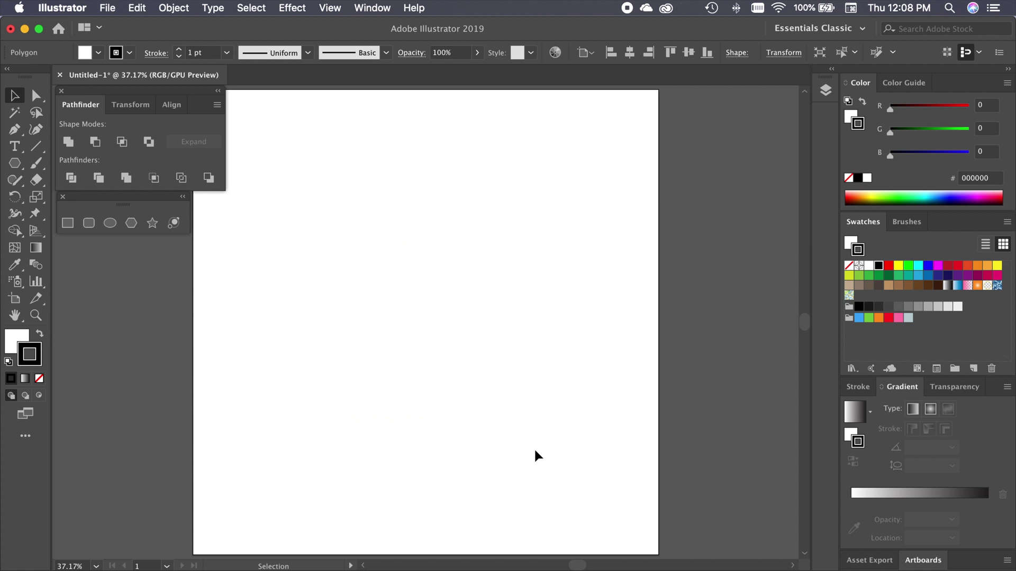
pyautogui.click(131, 224)
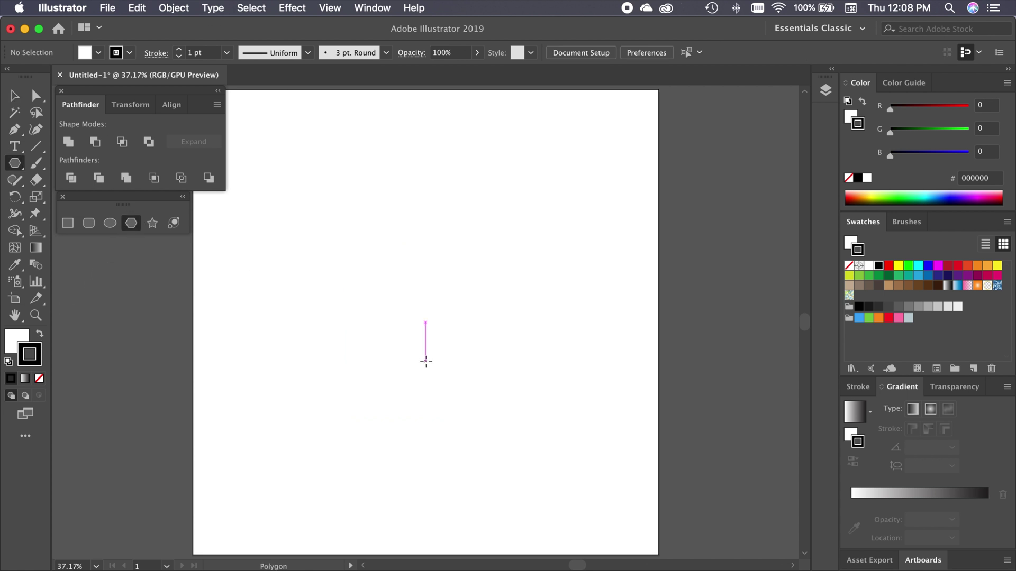
pyautogui.moveTo(394, 309)
pyautogui.mouseDown()
pyautogui.moveTo(490, 401)
pyautogui.moveTo(465, 403)
pyautogui.mouseUp()
pyautogui.press('Down')
pyautogui.press('Down')
pyautogui.press('Down')
pyautogui.press('Up')
pyautogui.press('Up')
pyautogui.press('Up')
pyautogui.press('Up')
pyautogui.press('Up')
pyautogui.press('Down')
pyautogui.press('Down')
pyautogui.press('Down')
pyautogui.press('Down')
pyautogui.press('Down')
pyautogui.press('Up')
pyautogui.press('Up')
pyautogui.press('Up')
pyautogui.press('Up')
pyautogui.press('Down')
pyautogui.press('Down')
pyautogui.press('Down')
pyautogui.press('Down')
pyautogui.press('v')
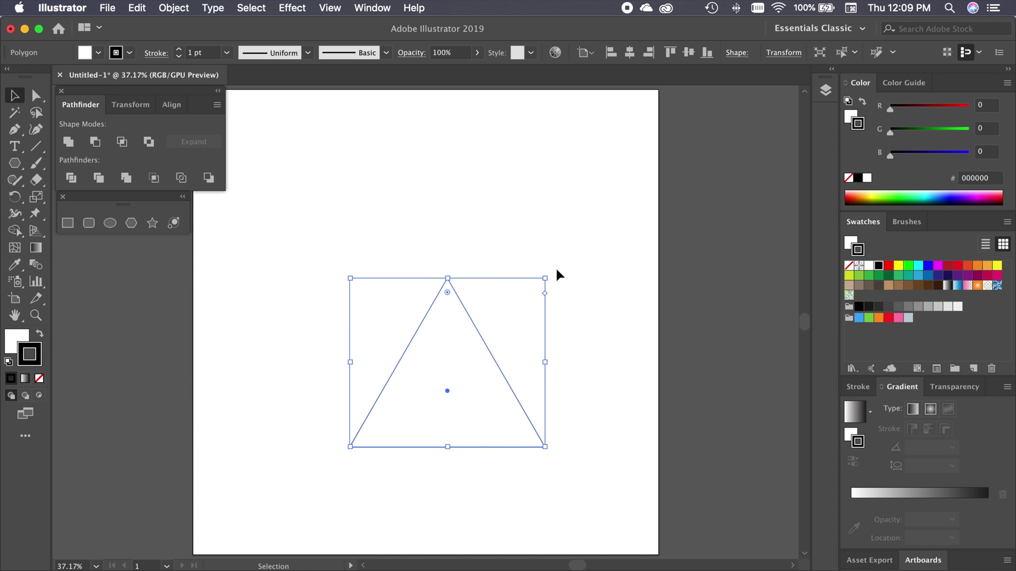
pyautogui.moveTo(548, 277)
pyautogui.mouseDown()
pyautogui.moveTo(571, 344)
pyautogui.moveTo(555, 465)
pyautogui.moveTo(551, 481)
pyautogui.moveTo(503, 492)
pyautogui.moveTo(617, 416)
pyautogui.mouseUp()
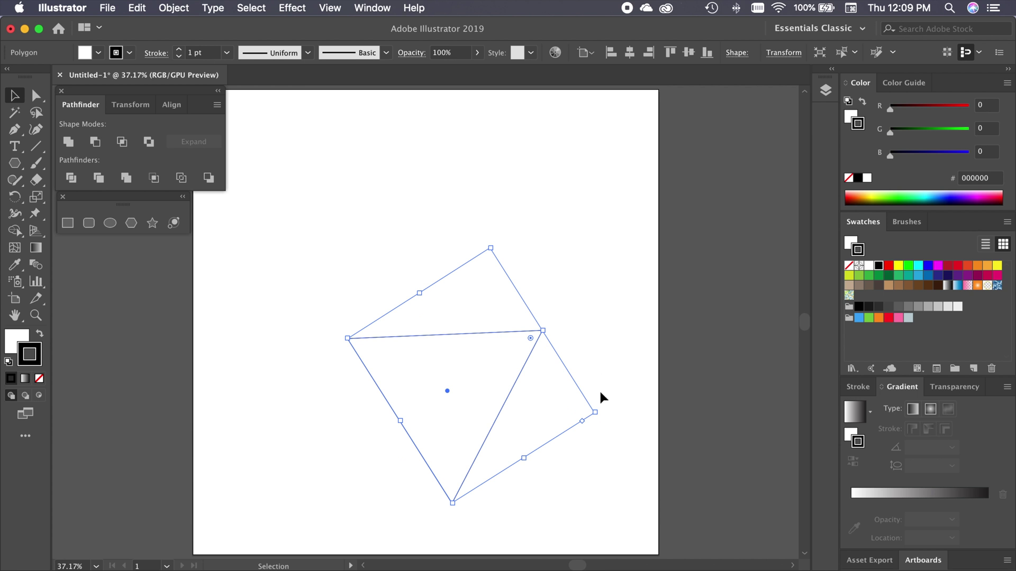
pyautogui.hotkey('ctrl', 'z')
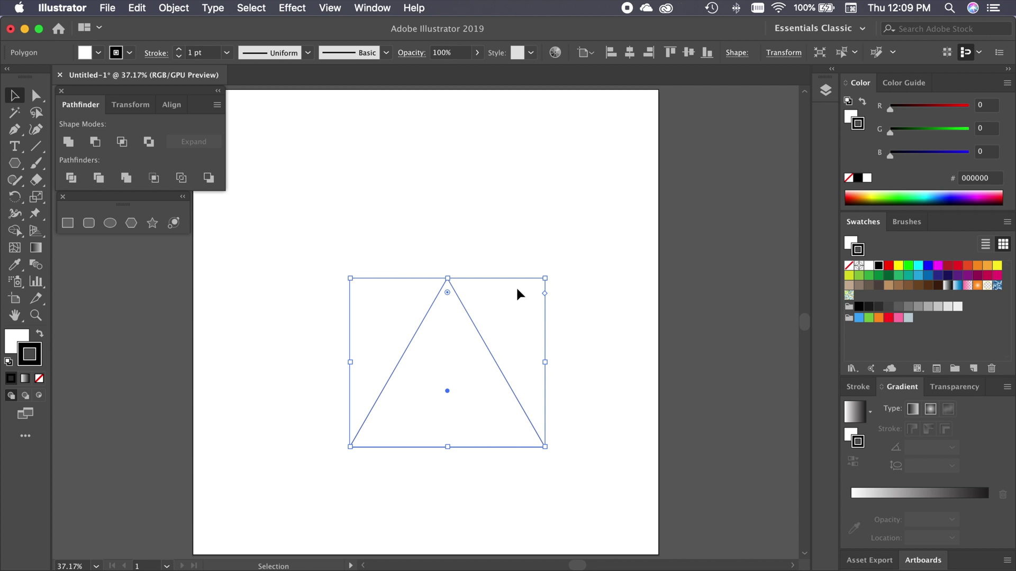
pyautogui.press('Delete')
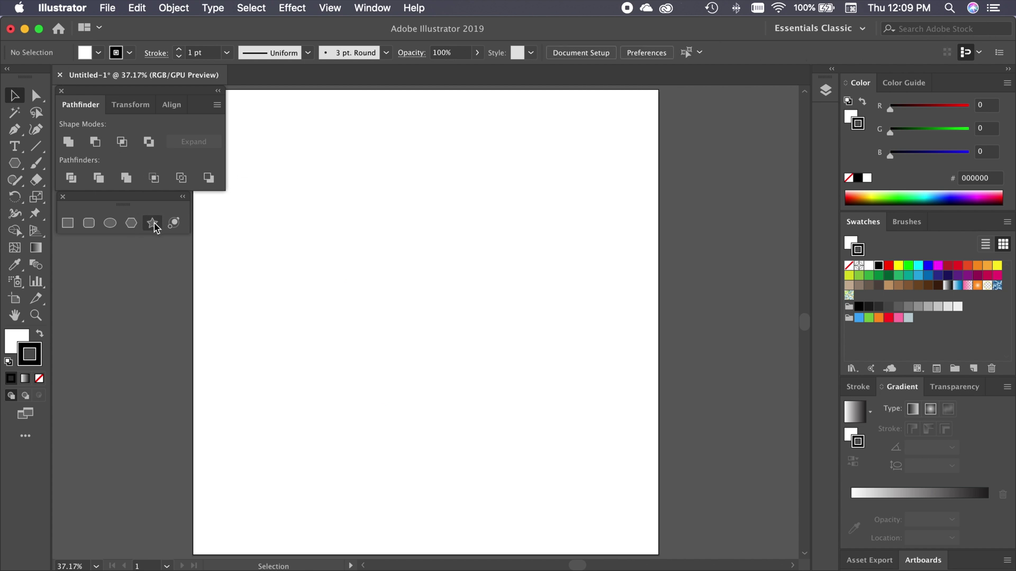
# - Drag out a star from the artboard centre, adjusting it to five points with the arrow keys
pyautogui.click(153, 223)
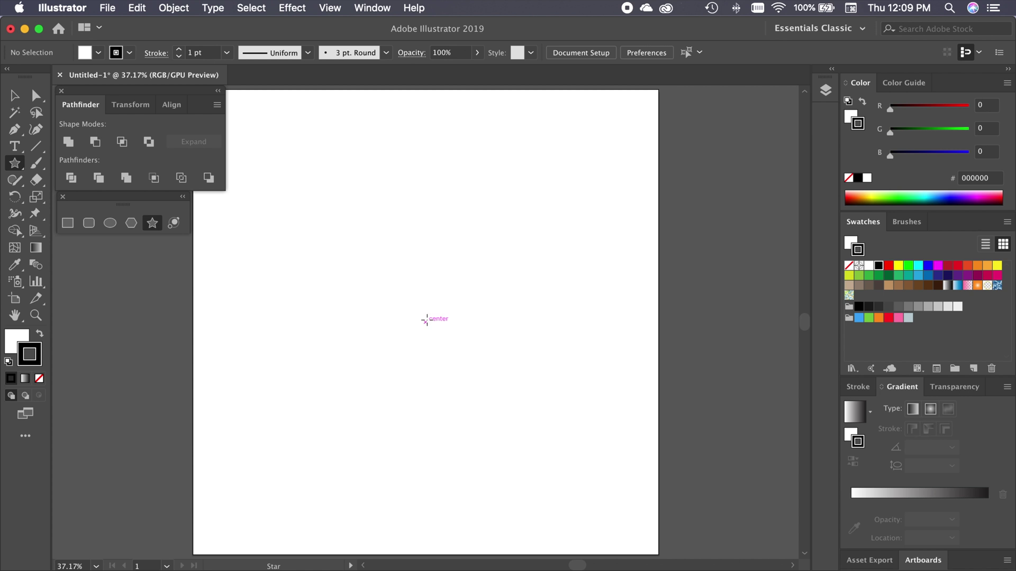
pyautogui.moveTo(424, 322); pyautogui.dragTo(466, 433)
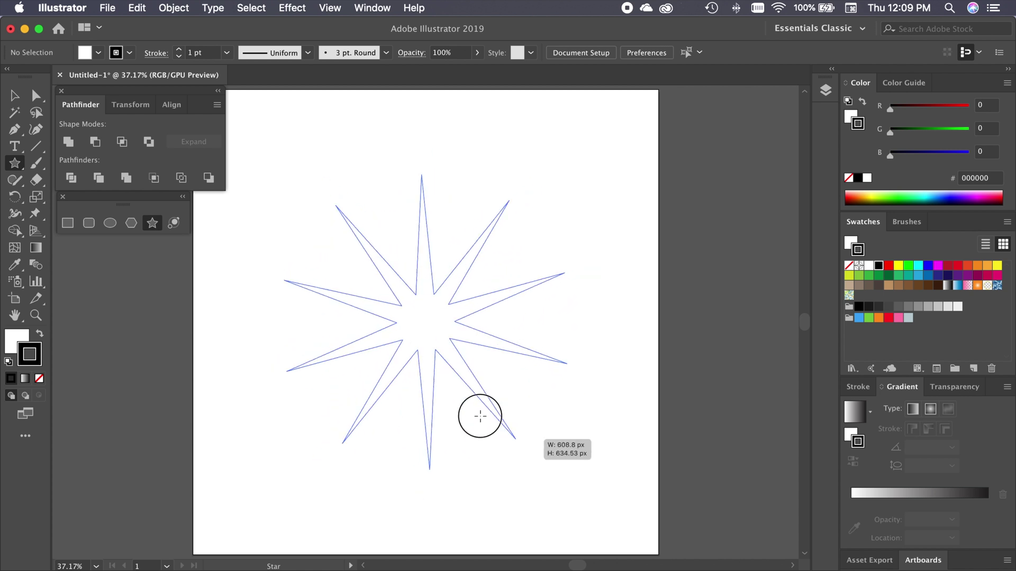
pyautogui.moveTo(466, 433); pyautogui.dragTo(533, 411)
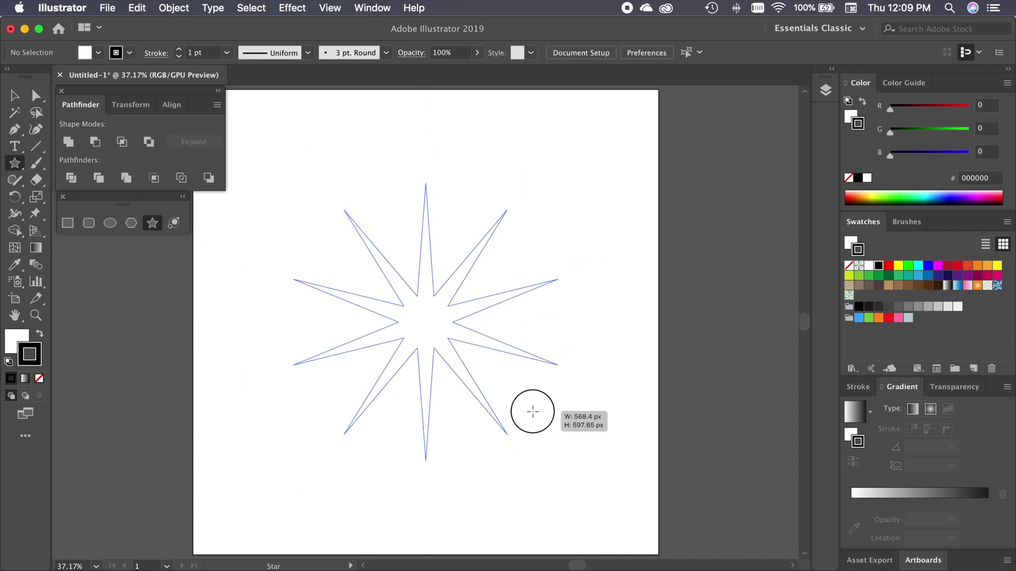
pyautogui.press('Down')
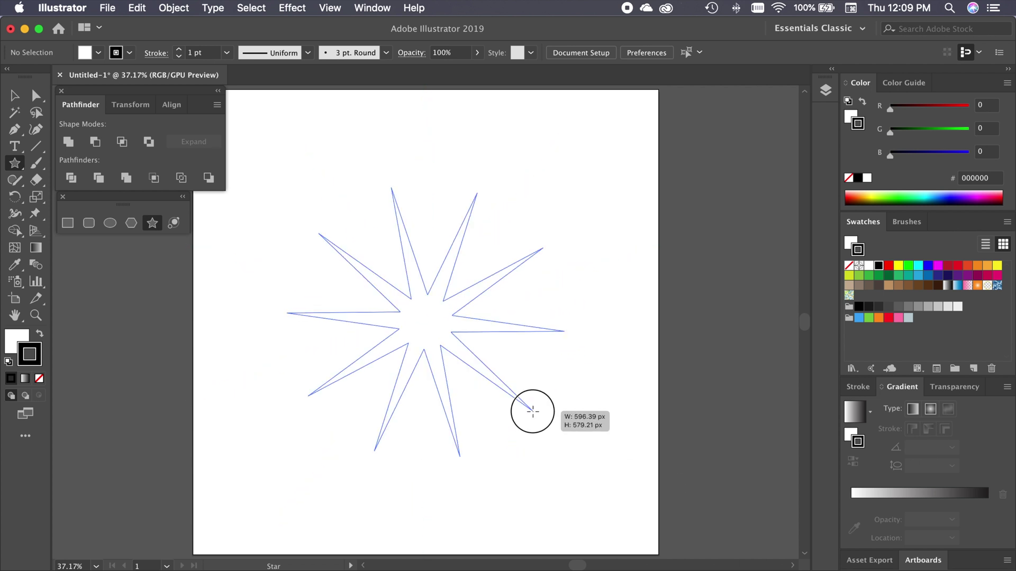
pyautogui.moveTo(533, 411); pyautogui.dragTo(533, 412)
pyautogui.press('Down')
pyautogui.press('Down')
pyautogui.press('Down')
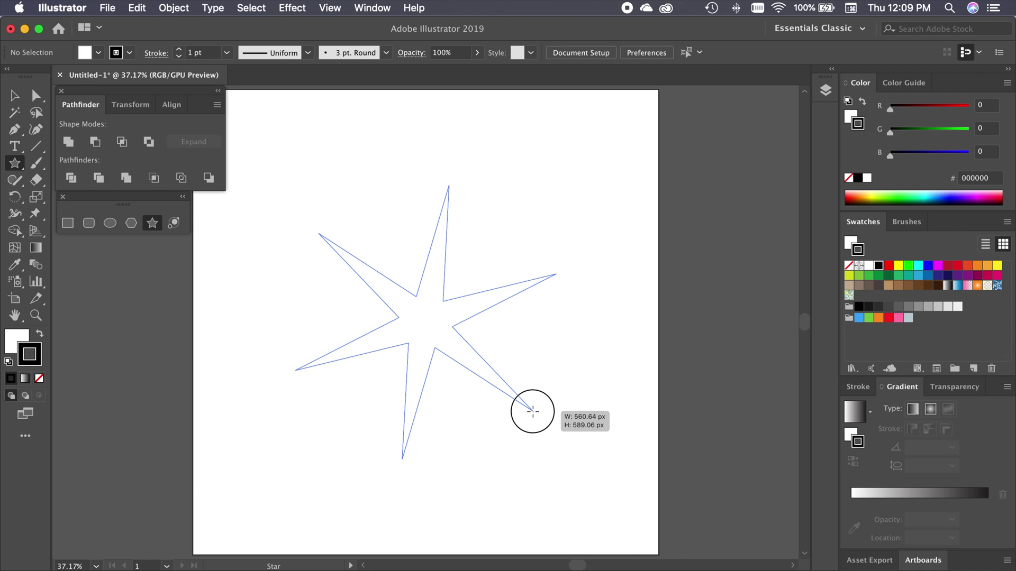
pyautogui.press('Down')
pyautogui.press('Down')
pyautogui.press('Down')
pyautogui.press('Up')
pyautogui.press('Up')
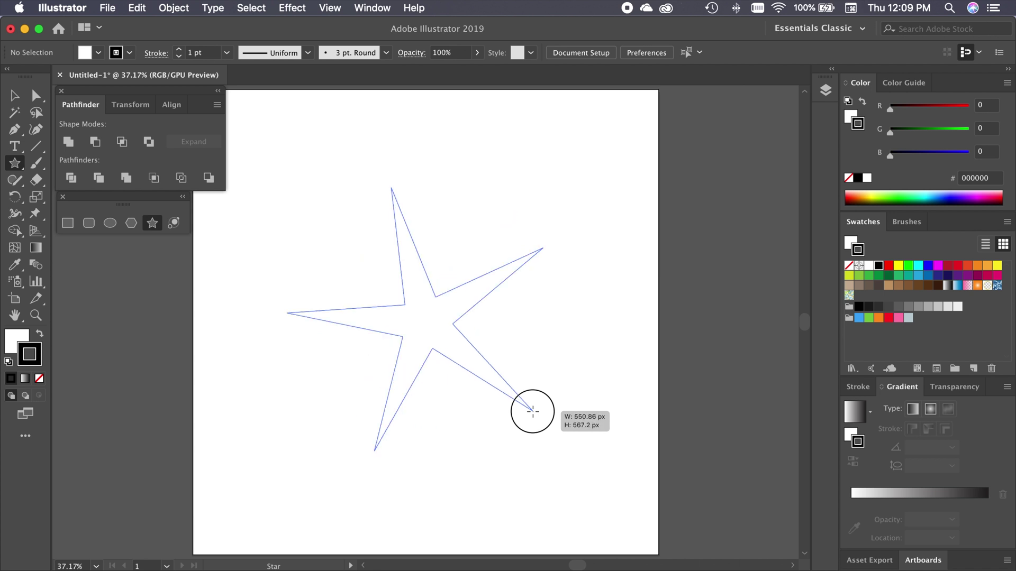
pyautogui.moveTo(532, 411)
pyautogui.mouseDown()
pyautogui.moveTo(517, 432)
pyautogui.moveTo(502, 434)
pyautogui.mouseUp()
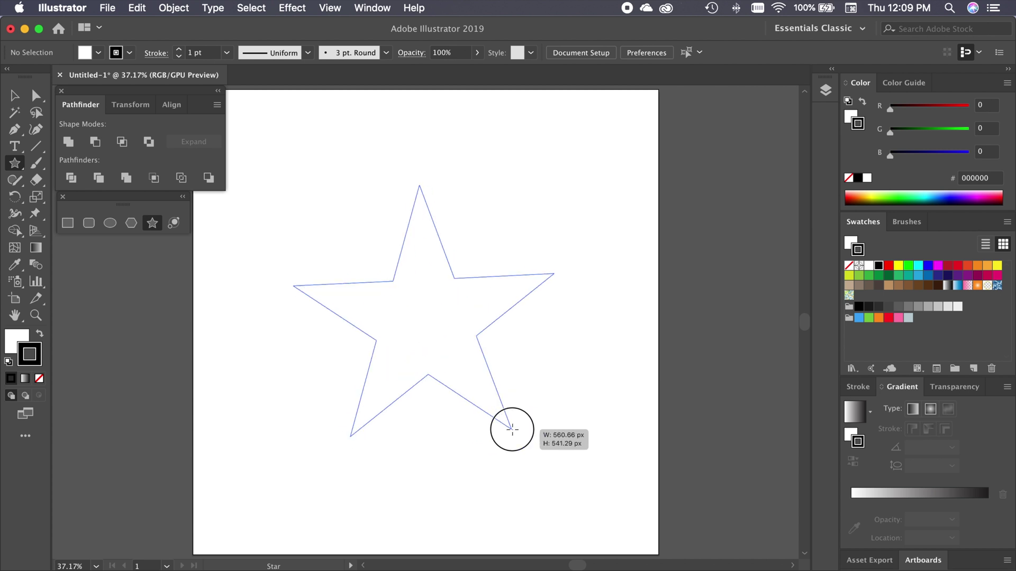
pyautogui.moveTo(502, 435)
pyautogui.mouseDown()
pyautogui.moveTo(535, 438)
pyautogui.moveTo(514, 434)
pyautogui.moveTo(545, 427)
pyautogui.moveTo(502, 442)
pyautogui.moveTo(547, 452)
pyautogui.moveTo(469, 436)
pyautogui.moveTo(556, 447)
pyautogui.moveTo(520, 448)
pyautogui.moveTo(535, 453)
pyautogui.moveTo(469, 394)
pyautogui.moveTo(535, 469)
pyautogui.moveTo(544, 415)
pyautogui.moveTo(617, 540)
pyautogui.moveTo(492, 413)
pyautogui.moveTo(644, 520)
pyautogui.moveTo(599, 533)
pyautogui.moveTo(574, 409)
pyautogui.moveTo(555, 438)
pyautogui.moveTo(556, 494)
pyautogui.moveTo(658, 551)
pyautogui.moveTo(551, 332)
pyautogui.moveTo(642, 405)
pyautogui.moveTo(520, 141)
pyautogui.moveTo(501, 164)
pyautogui.moveTo(523, 305)
pyautogui.moveTo(577, 293)
pyautogui.moveTo(467, 290)
pyautogui.moveTo(430, 309)
pyautogui.moveTo(527, 279)
pyautogui.moveTo(523, 252)
pyautogui.moveTo(634, 236)
pyautogui.mouseUp()
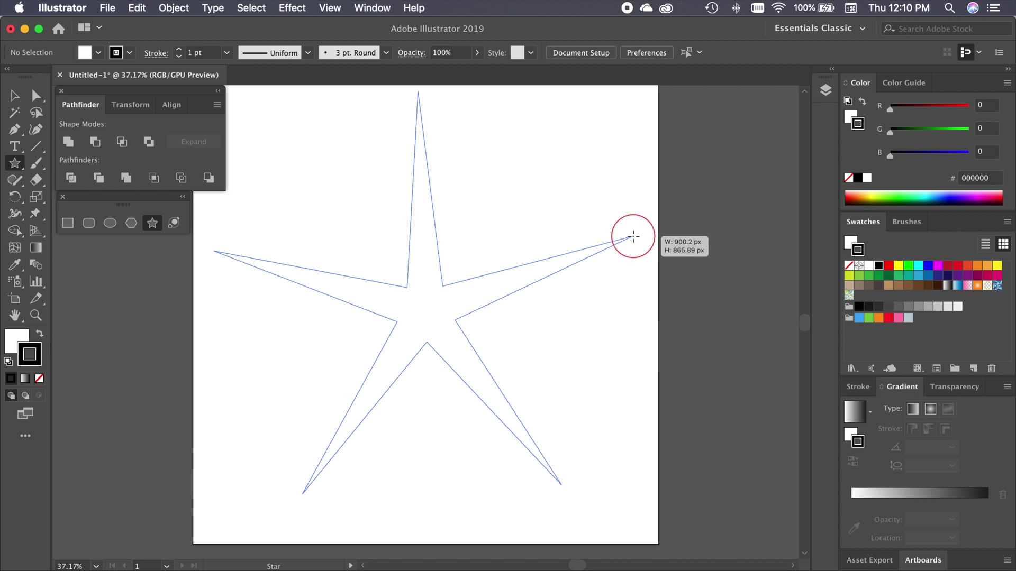
# - Raise the star to ten points, constrain it upright with Shift, and release it
pyautogui.press('Up')
pyautogui.press('Up')
pyautogui.press('Up')
pyautogui.press('Up')
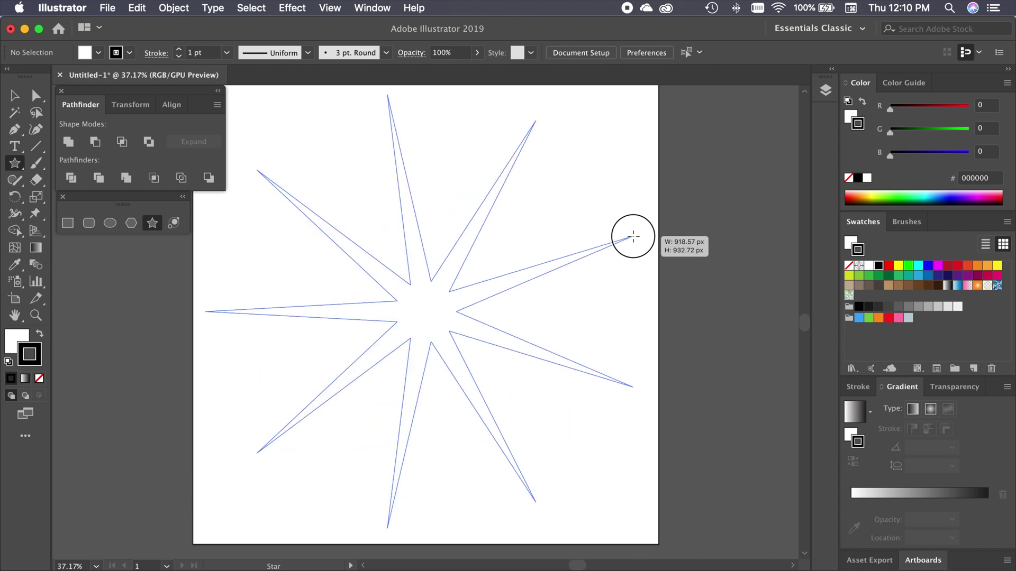
pyautogui.press('Up')
pyautogui.press('shift')
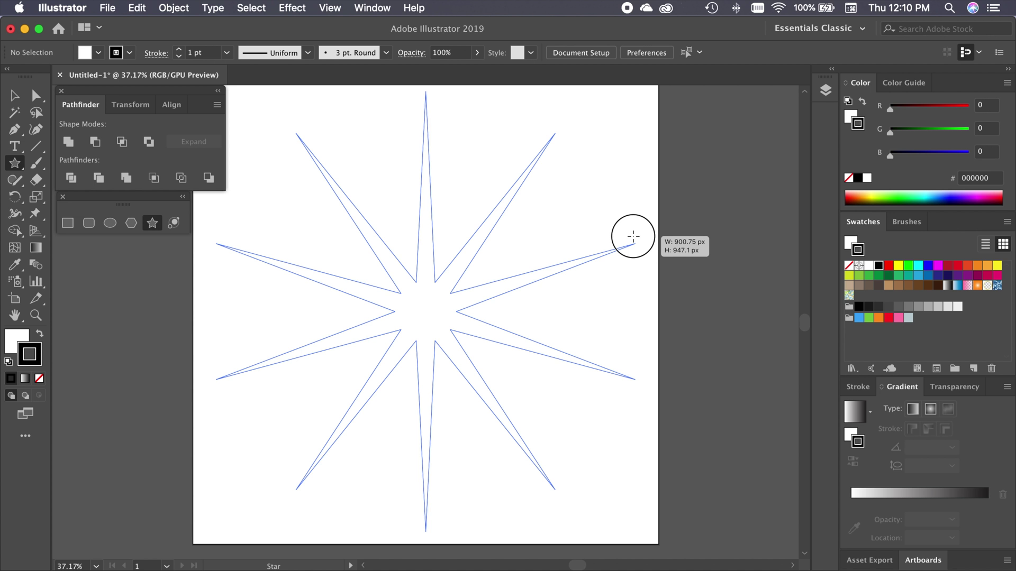
pyautogui.moveTo(632, 236); pyautogui.dragTo(632, 236)
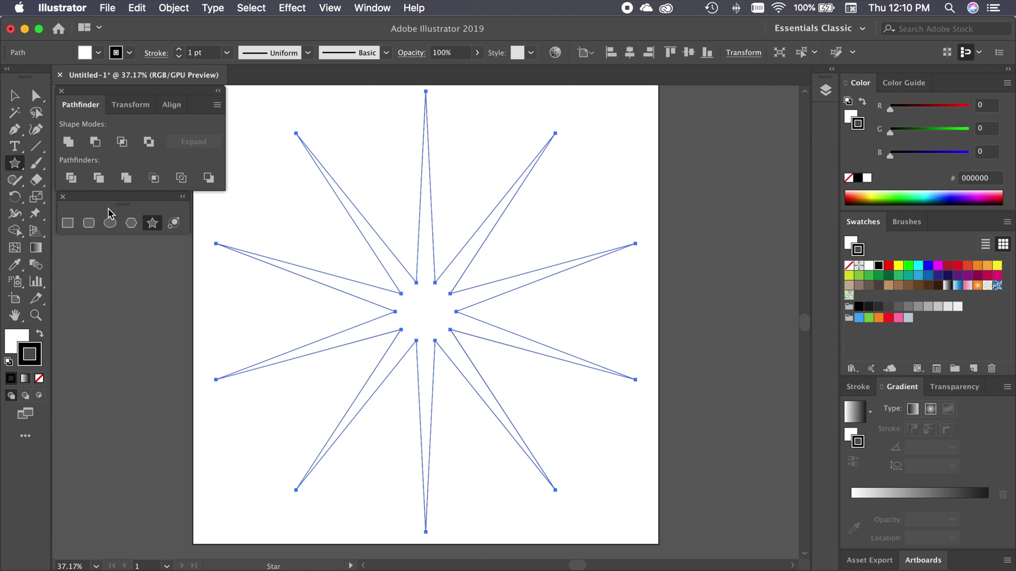
# - Draw a circle centred on the star with the Ellipse tool
pyautogui.click(111, 224)
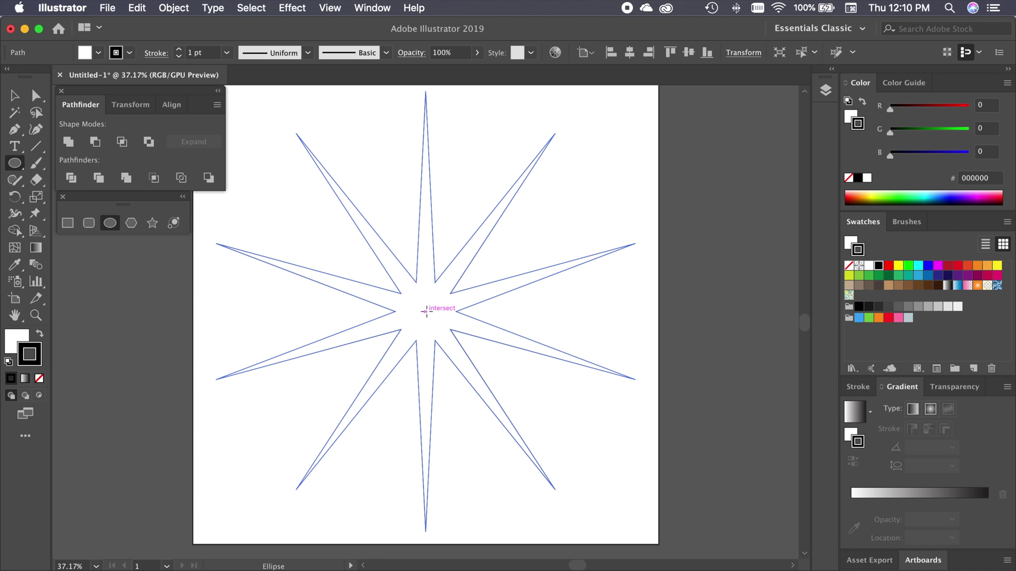
pyautogui.moveTo(426, 311)
pyautogui.mouseDown()
pyautogui.moveTo(482, 359)
pyautogui.moveTo(481, 337)
pyautogui.mouseUp()
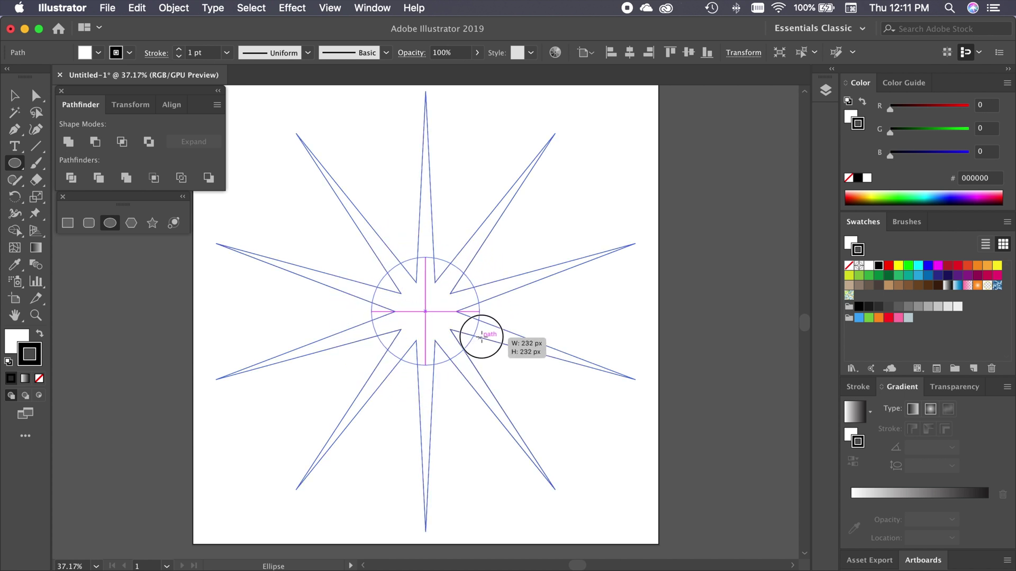
pyautogui.moveTo(481, 337); pyautogui.dragTo(468, 323)
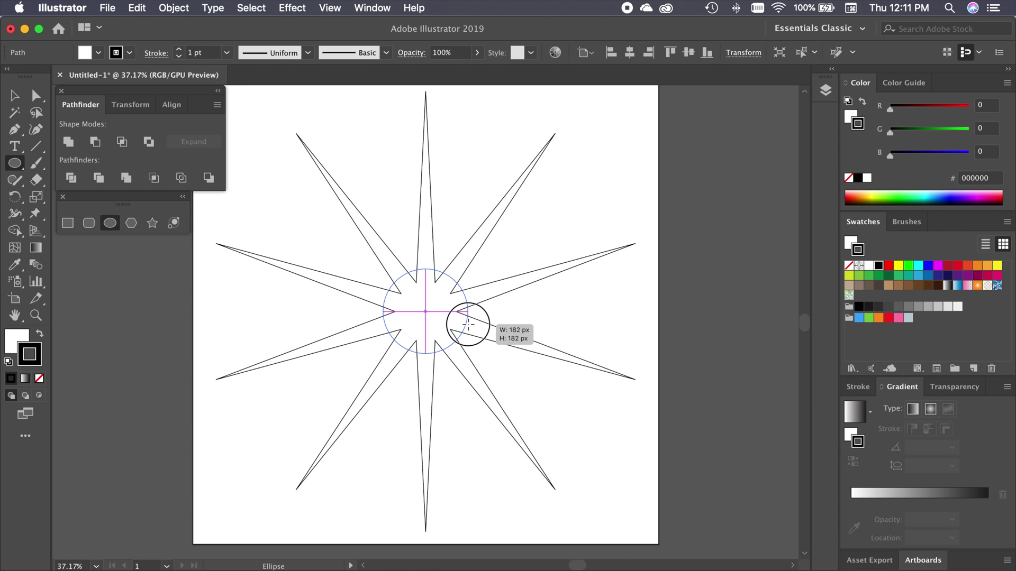
pyautogui.moveTo(468, 324); pyautogui.dragTo(468, 325)
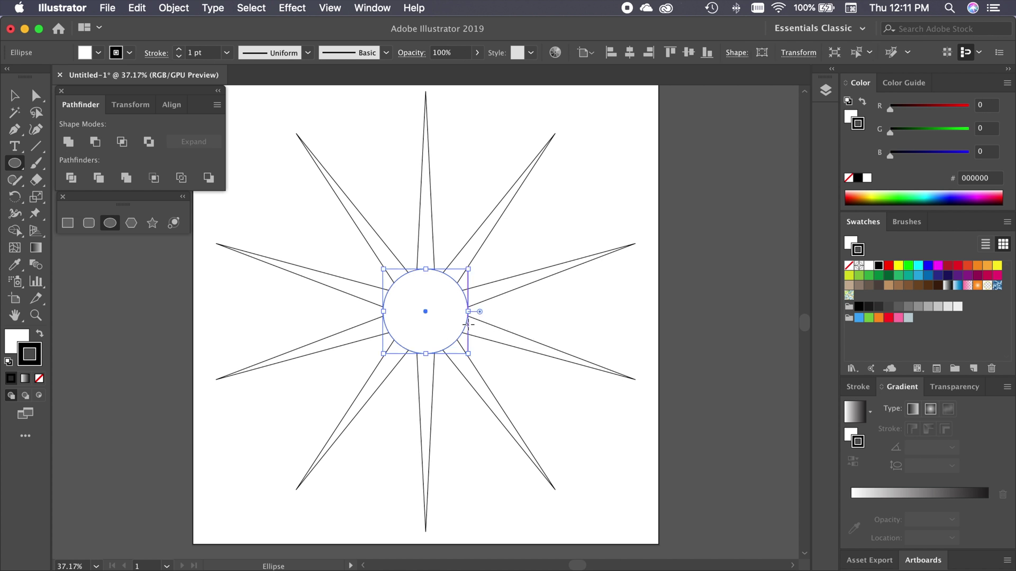
# - Select the star and circle together and apply Pathfinder Unite
pyautogui.press('v')
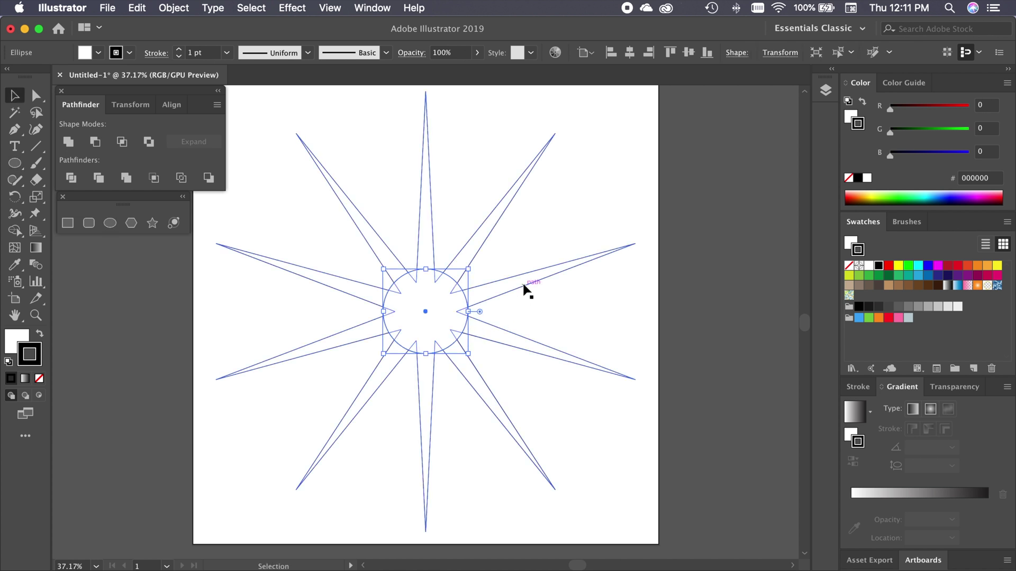
pyautogui.moveTo(545, 222); pyautogui.dragTo(448, 314)
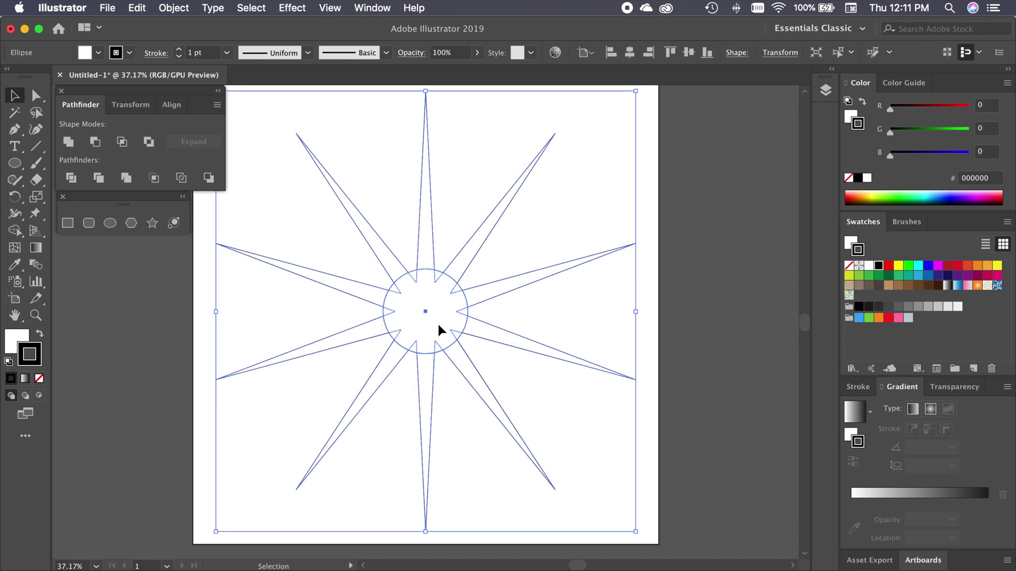
pyautogui.click(69, 143)
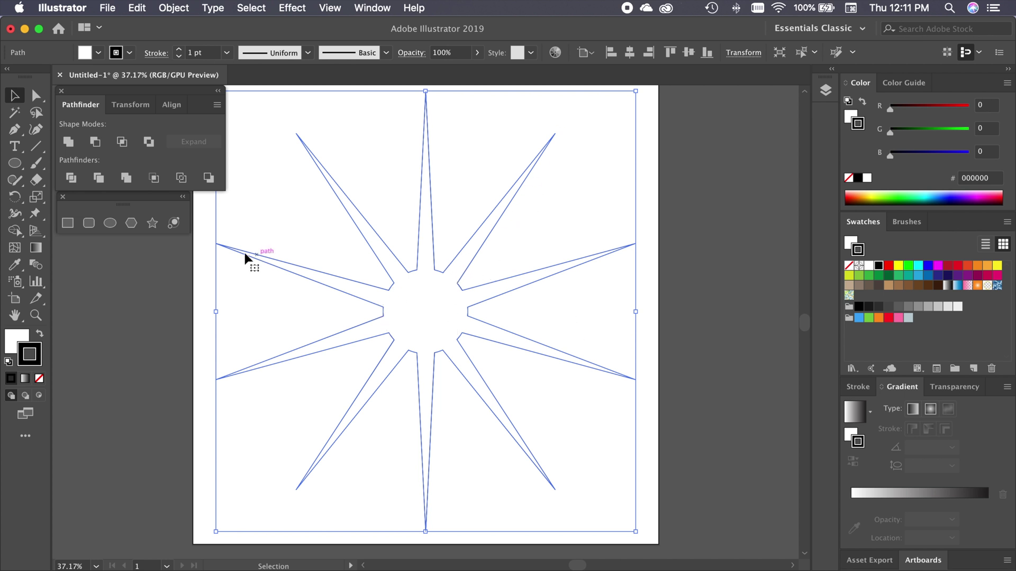
# - Draw another centred circle, select it with the star, and apply Pathfinder Intersect
pyautogui.click(110, 223)
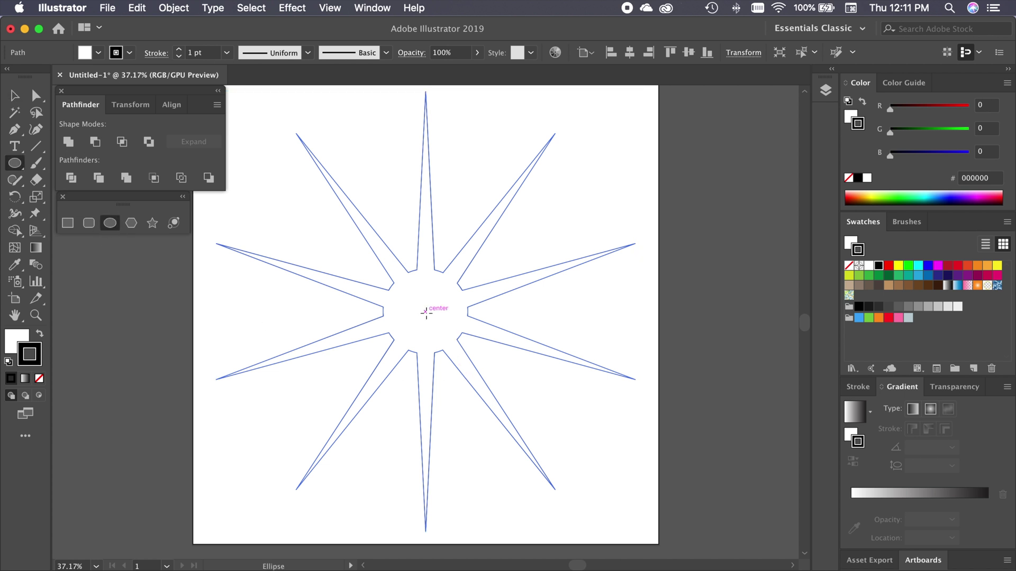
pyautogui.moveTo(426, 311)
pyautogui.mouseDown()
pyautogui.moveTo(483, 356)
pyautogui.moveTo(479, 347)
pyautogui.mouseUp()
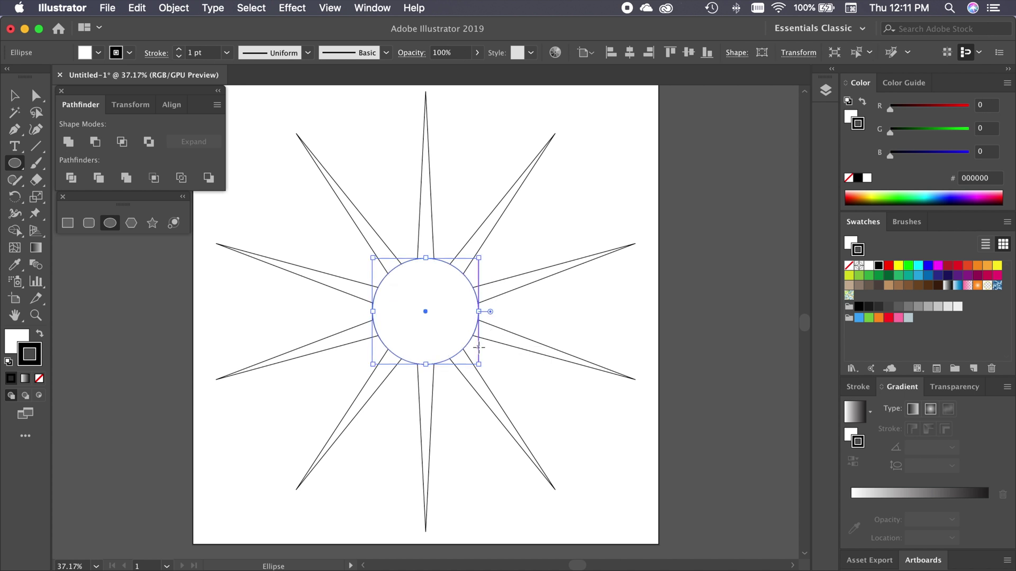
pyautogui.press('v')
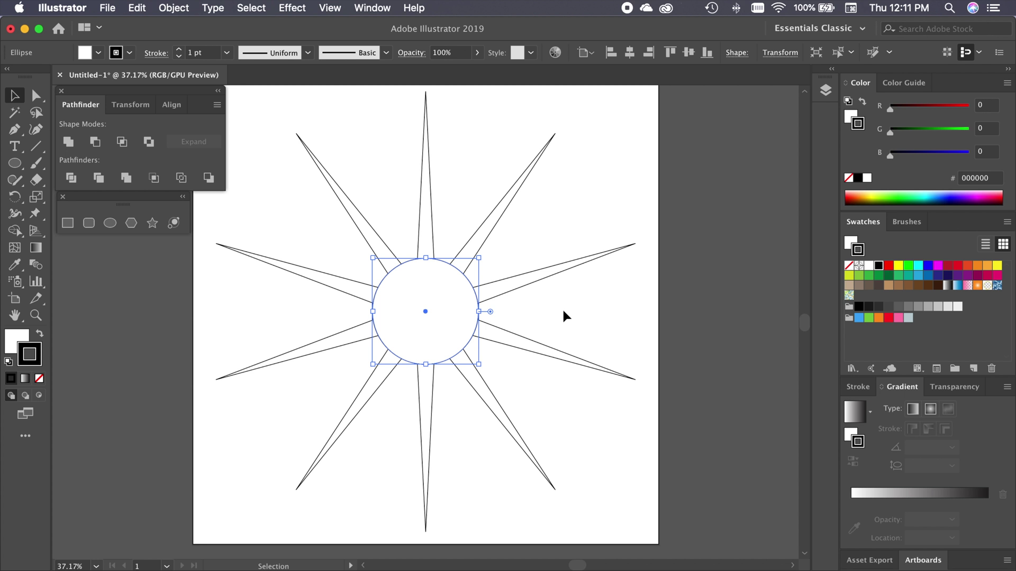
pyautogui.moveTo(589, 289); pyautogui.dragTo(309, 402)
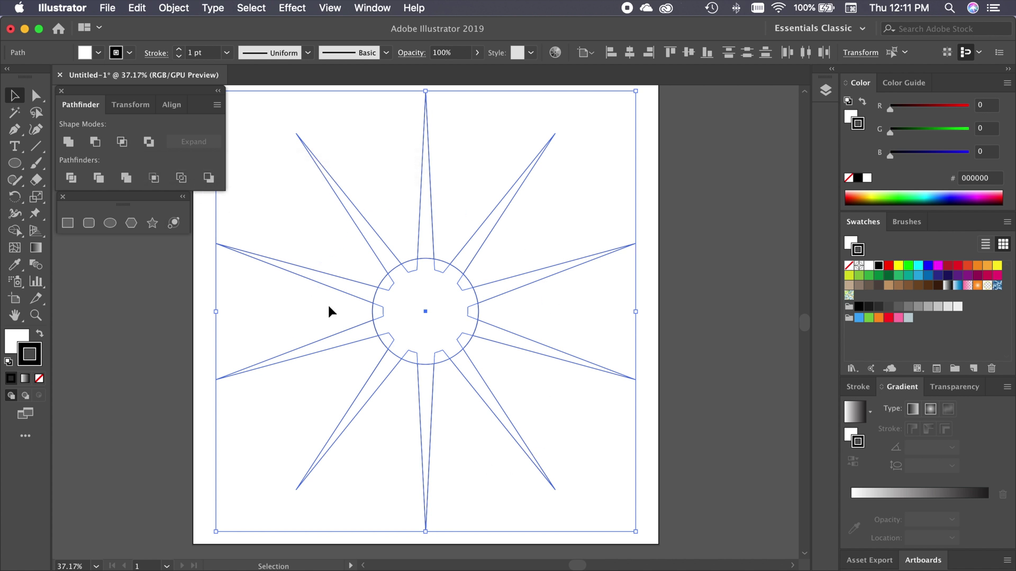
pyautogui.click(123, 143)
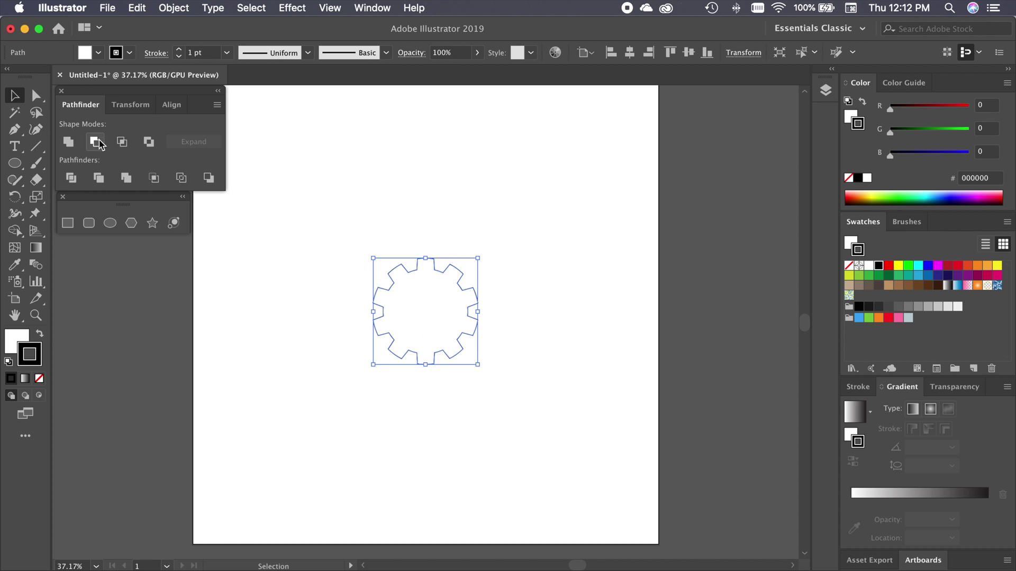
# - Draw a small circle over the gear's centre with the Ellipse tool
pyautogui.click(109, 223)
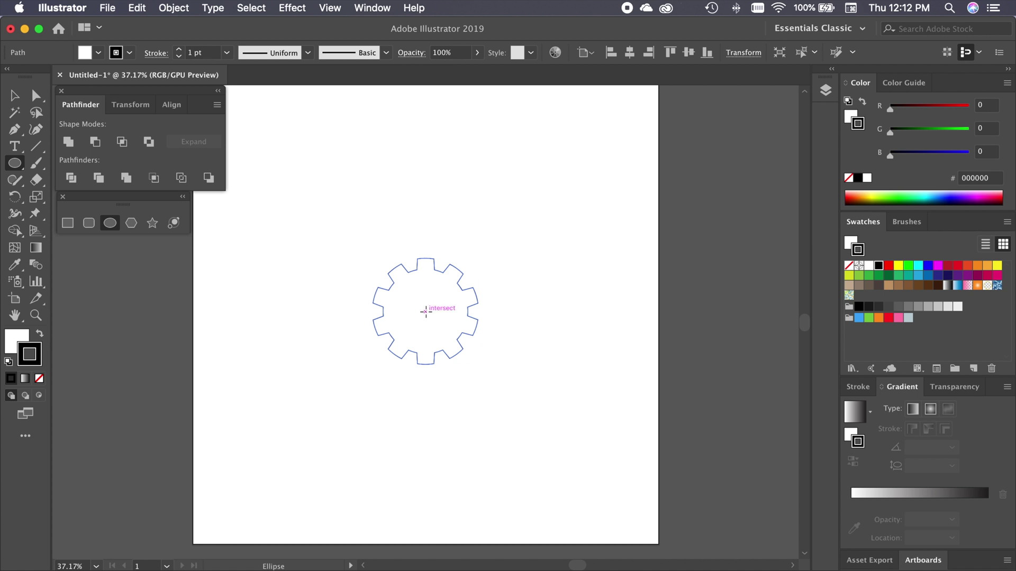
pyautogui.moveTo(426, 311); pyautogui.dragTo(445, 331)
pyautogui.press('v')
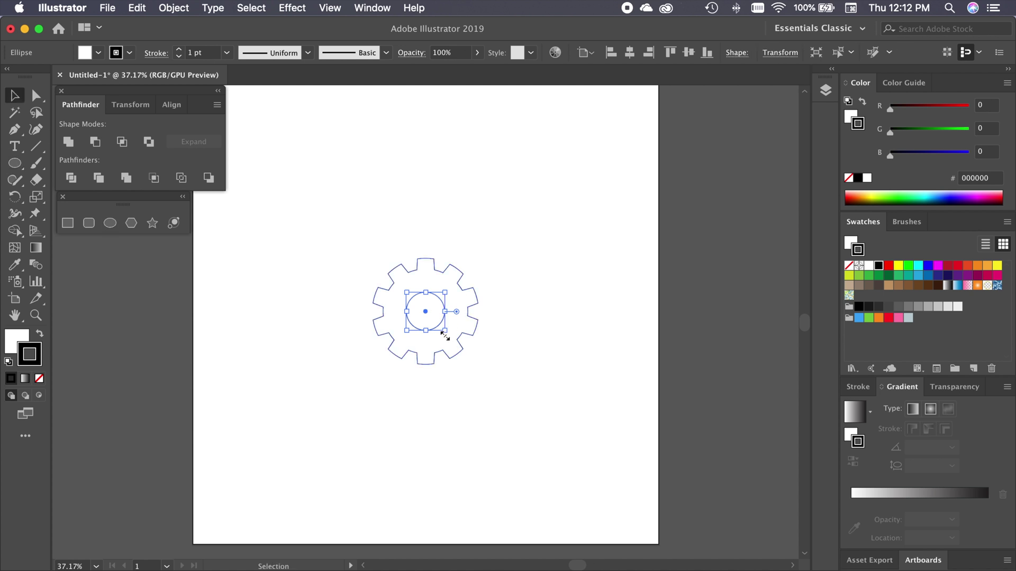
# - Align the small circle and gear with Horizontal and Vertical Align Center
pyautogui.click(168, 108)
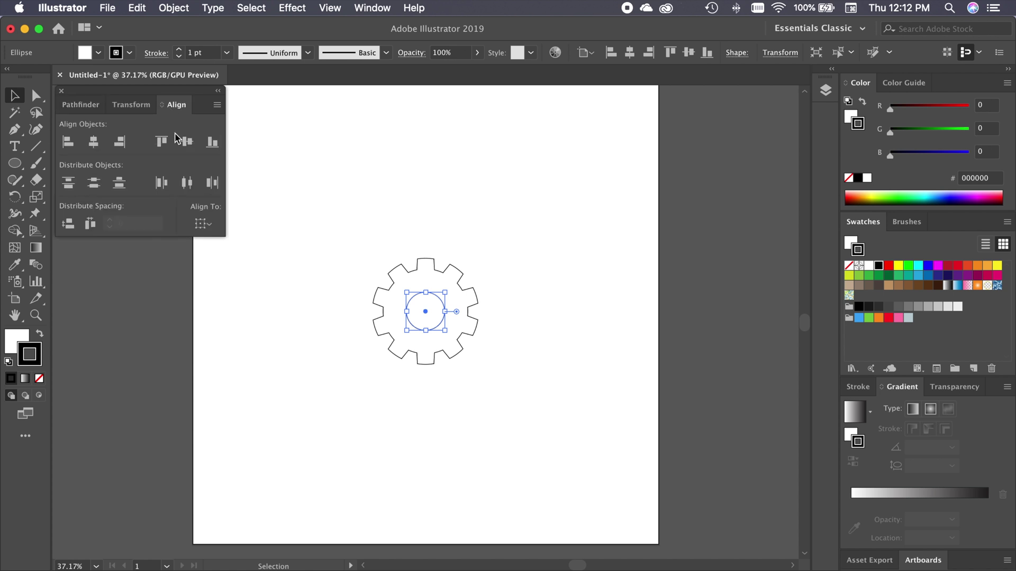
pyautogui.moveTo(340, 299); pyautogui.dragTo(662, 468)
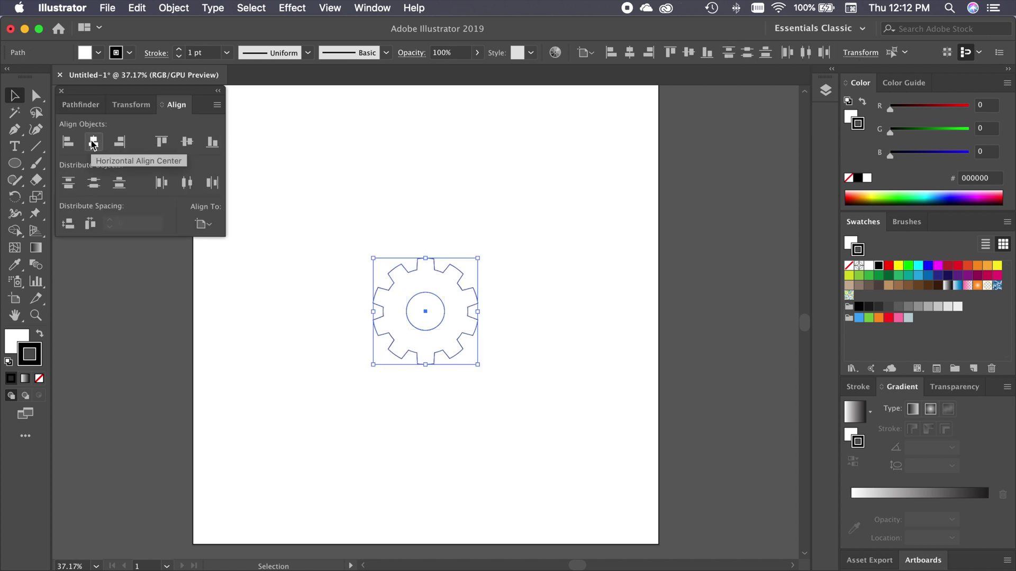
pyautogui.click(92, 144)
pyautogui.click(187, 141)
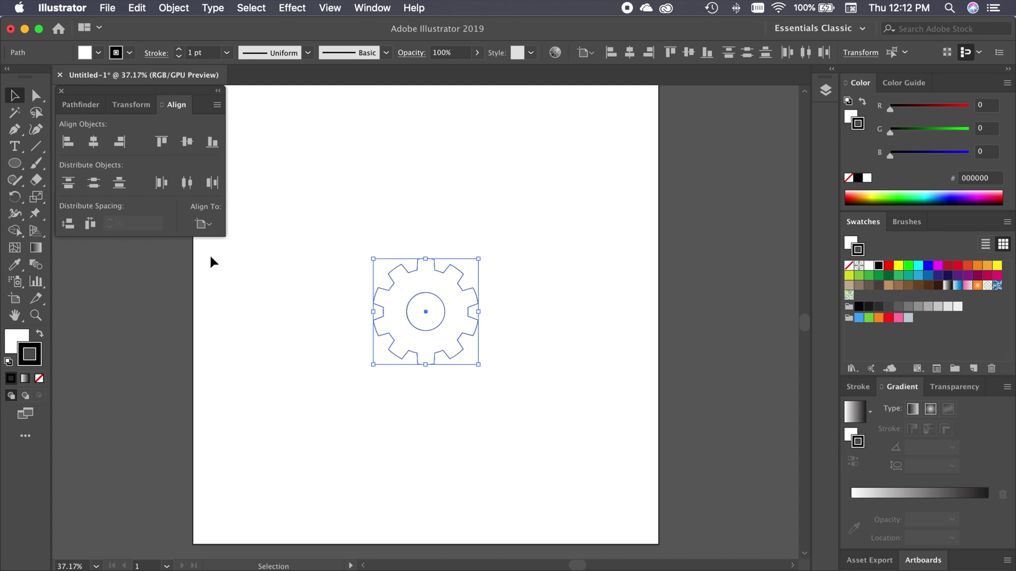
pyautogui.click(209, 225)
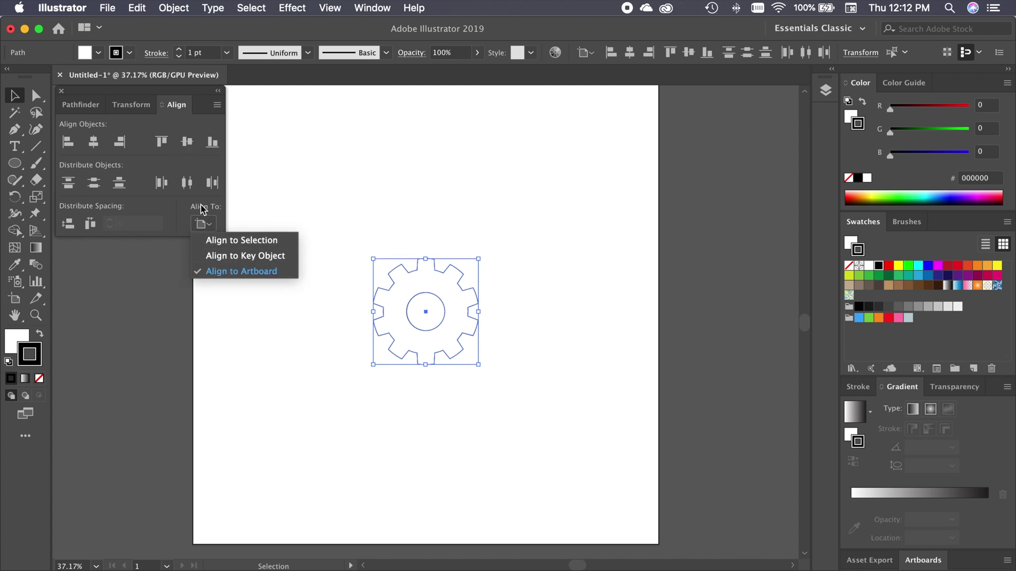
pyautogui.click(208, 223)
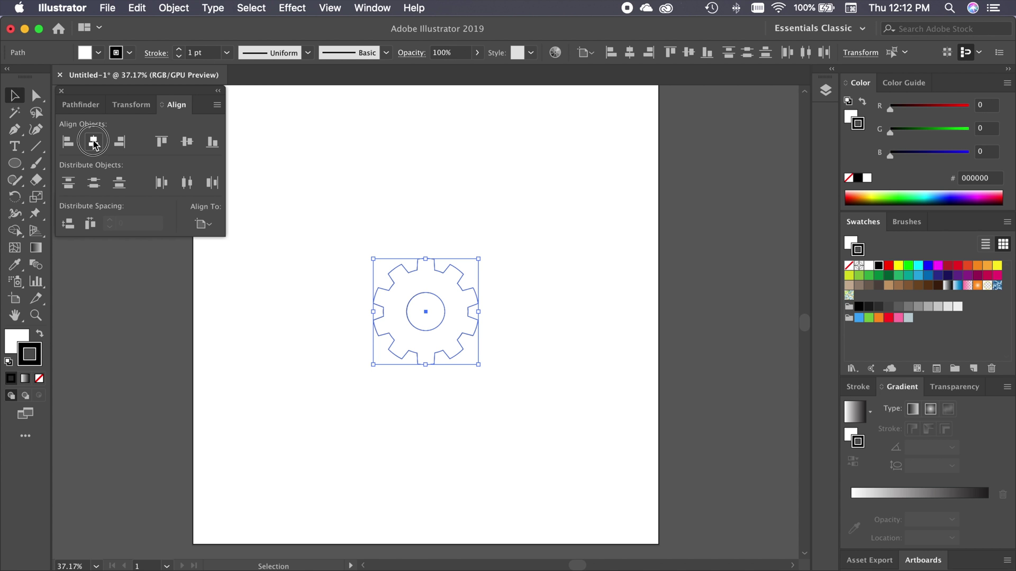
pyautogui.click(281, 296)
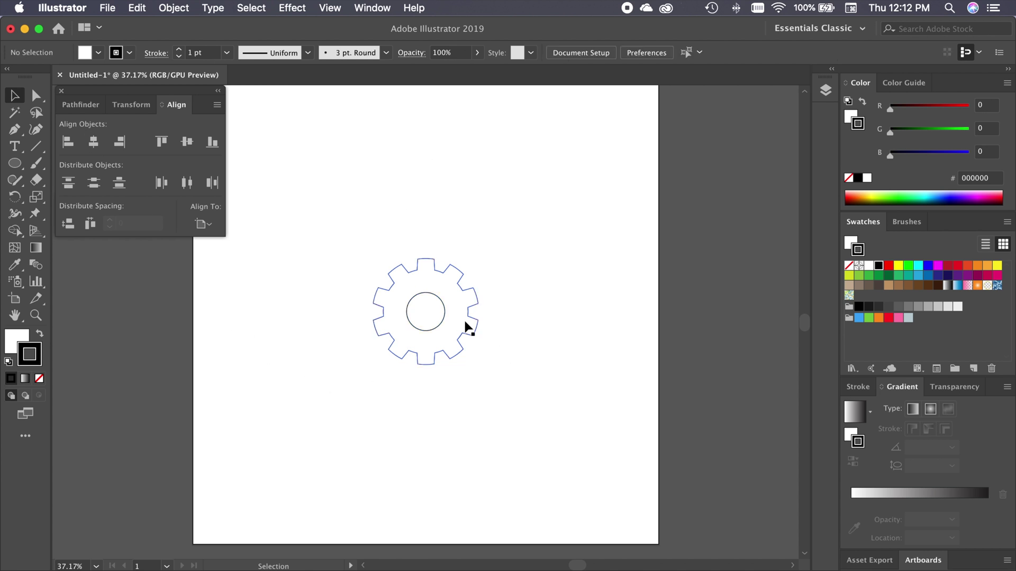
pyautogui.moveTo(426, 316)
pyautogui.mouseDown()
pyautogui.moveTo(426, 332)
pyautogui.moveTo(425, 312)
pyautogui.mouseUp()
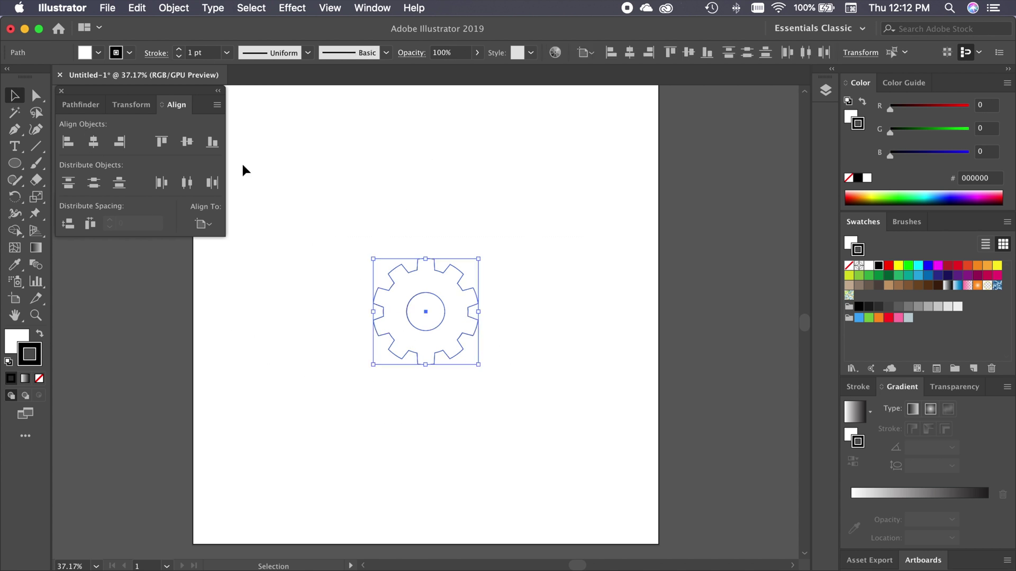
# - Punch the centre circle out of the gear with Minus Front and show the transparency grid
pyautogui.click(80, 106)
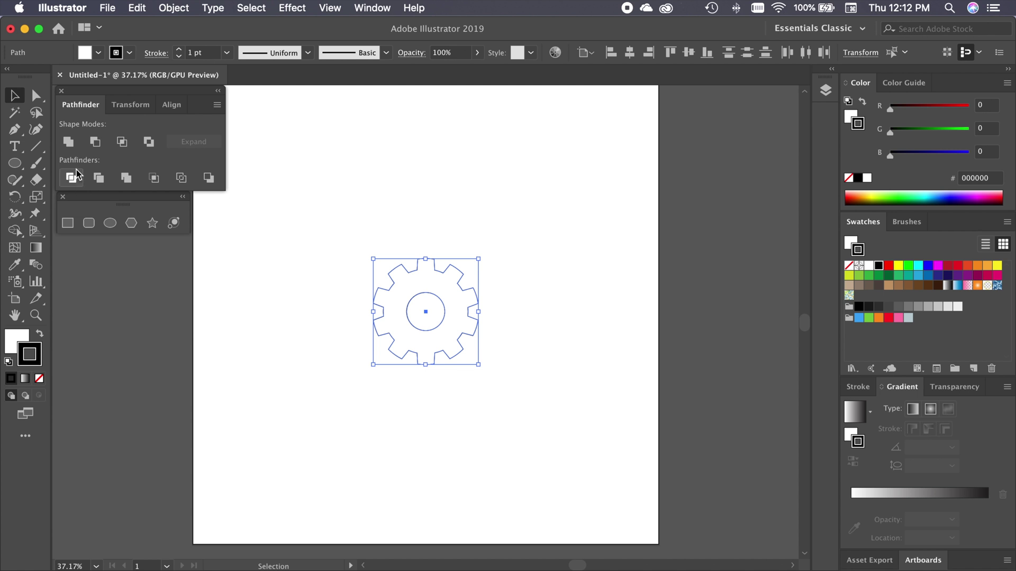
pyautogui.click(96, 143)
pyautogui.click(506, 441)
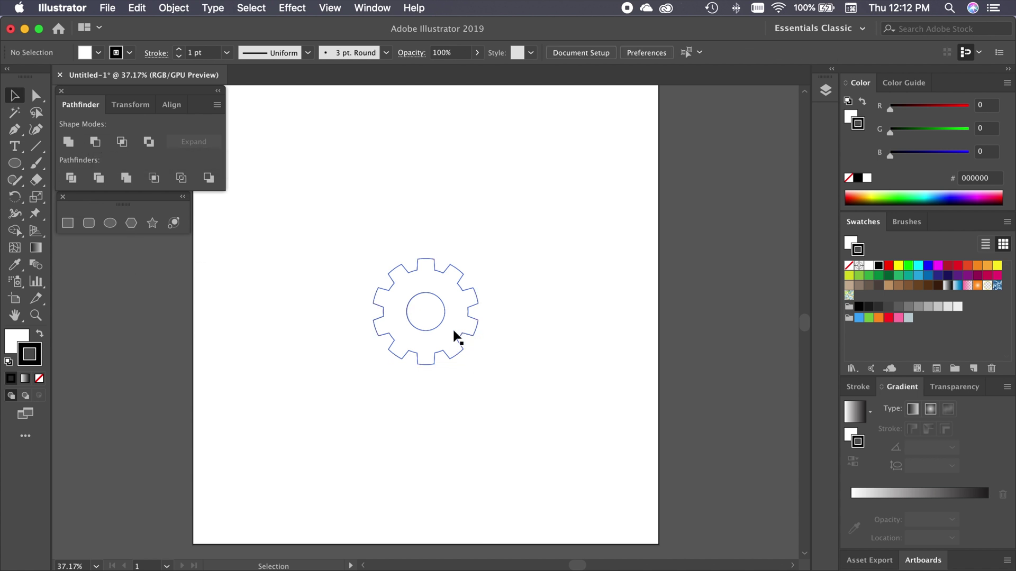
pyautogui.click(330, 7)
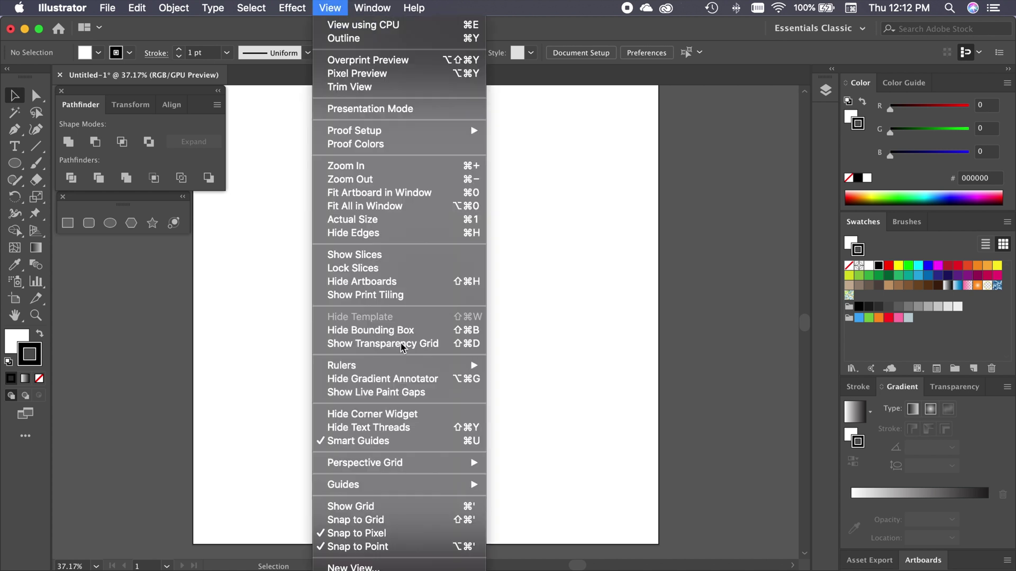
pyautogui.click(393, 341)
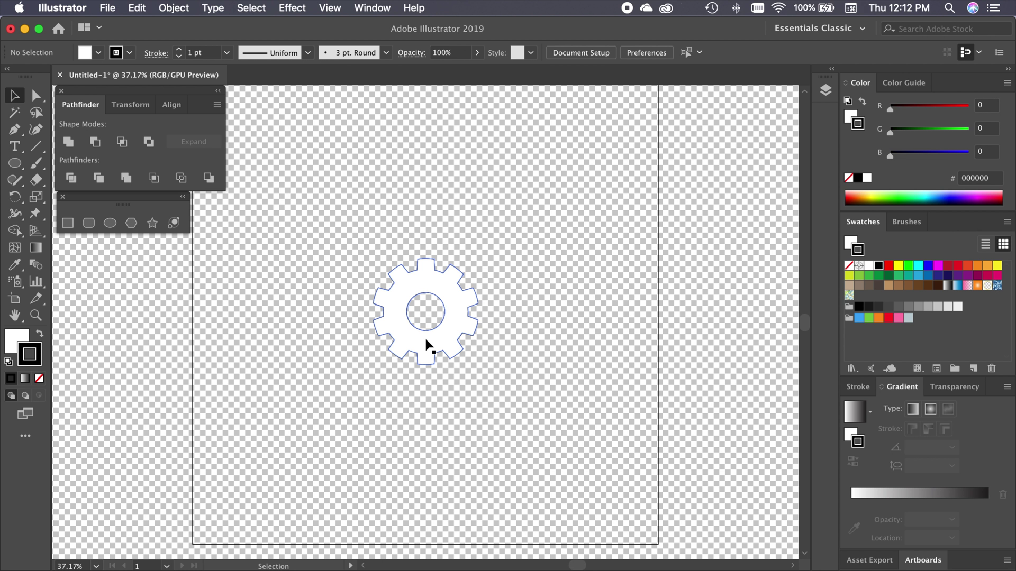
# - Reselect the gear and inner circle together and apply Minus Front again
pyautogui.click(416, 321)
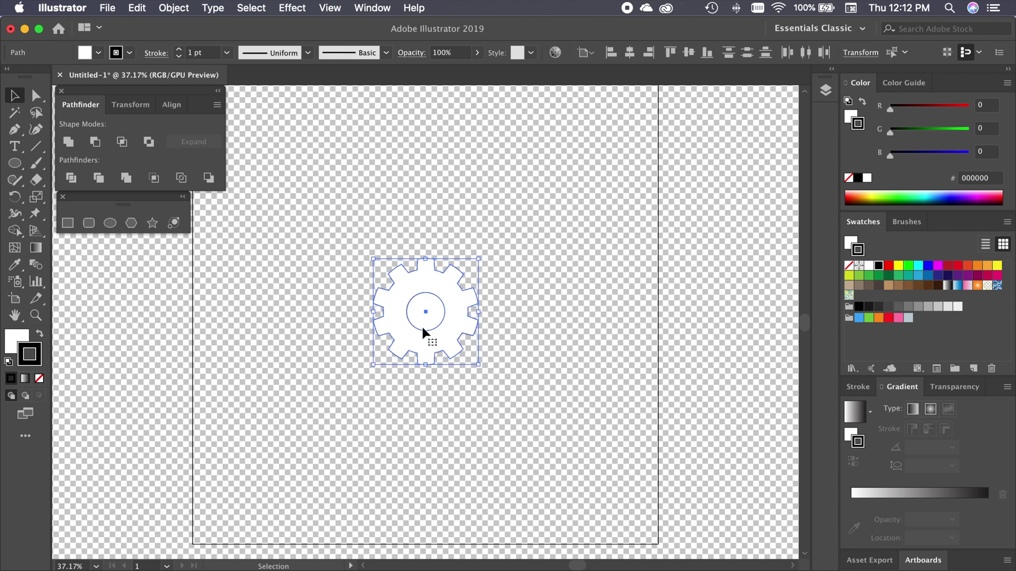
pyautogui.click(551, 349)
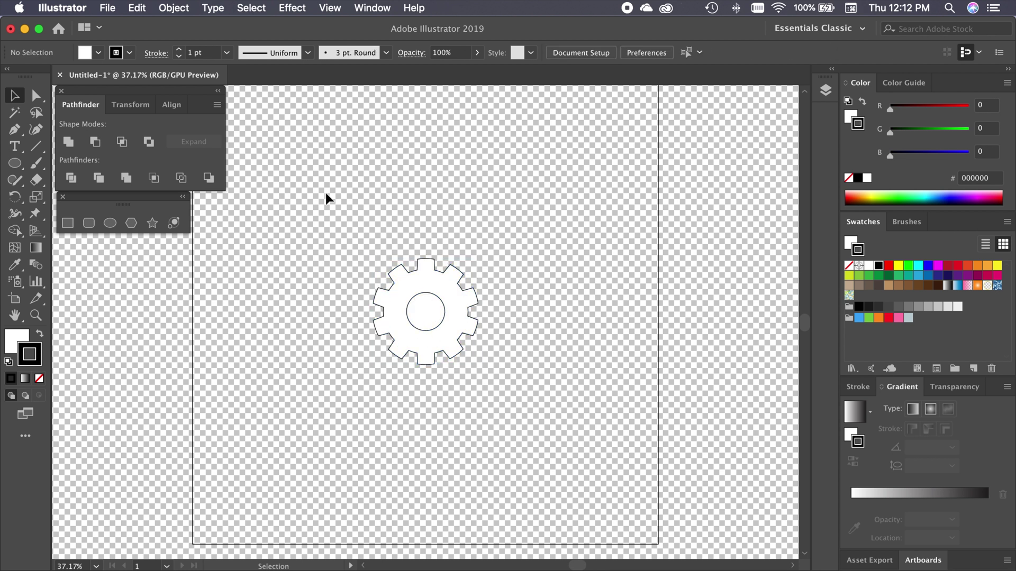
pyautogui.click(419, 308)
pyautogui.moveTo(363, 249); pyautogui.dragTo(572, 395)
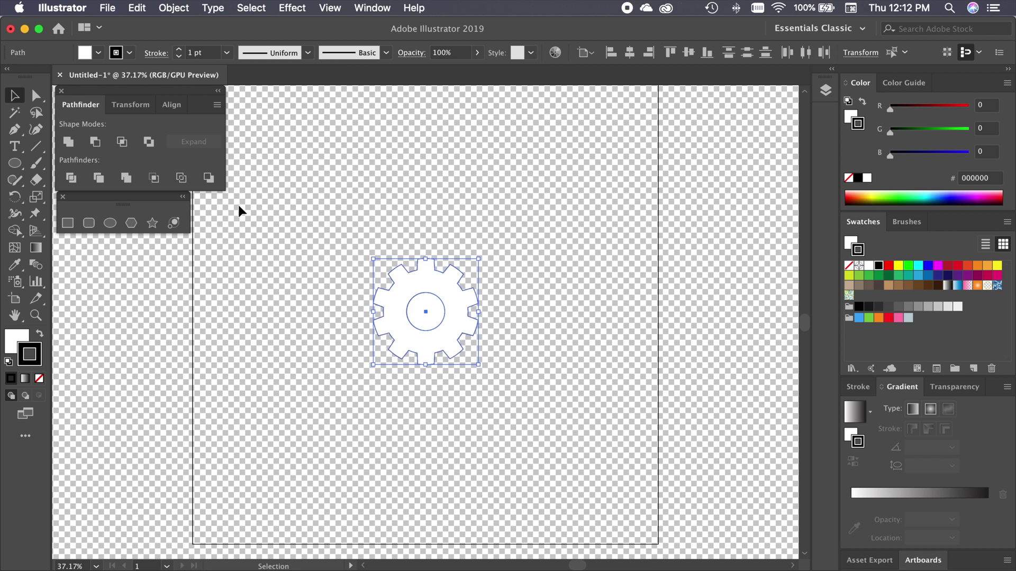
pyautogui.click(95, 142)
pyautogui.click(315, 438)
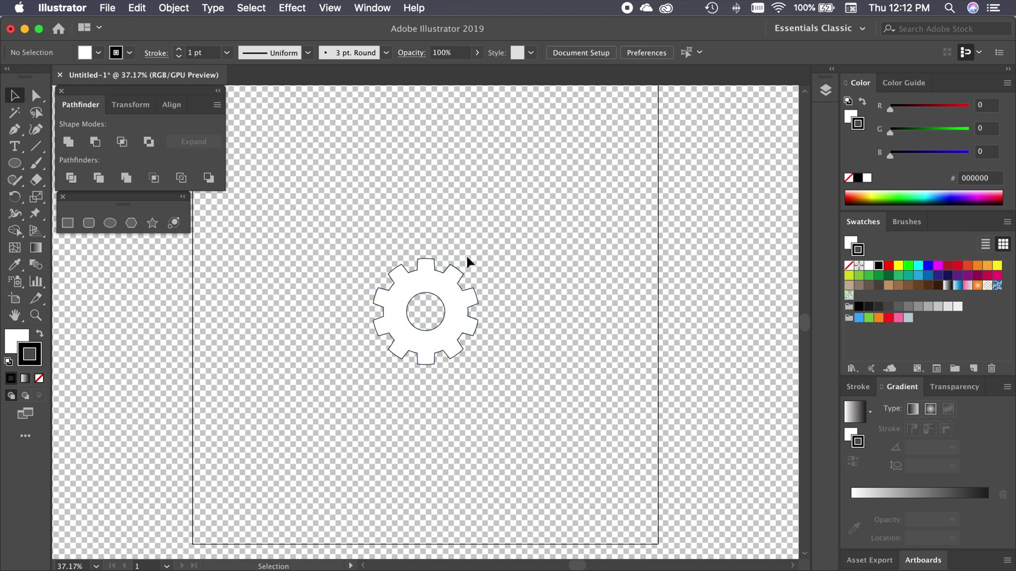
# - Undo the cut, check the centre circle in Layers, and reselect gear and circle together
pyautogui.click(826, 90)
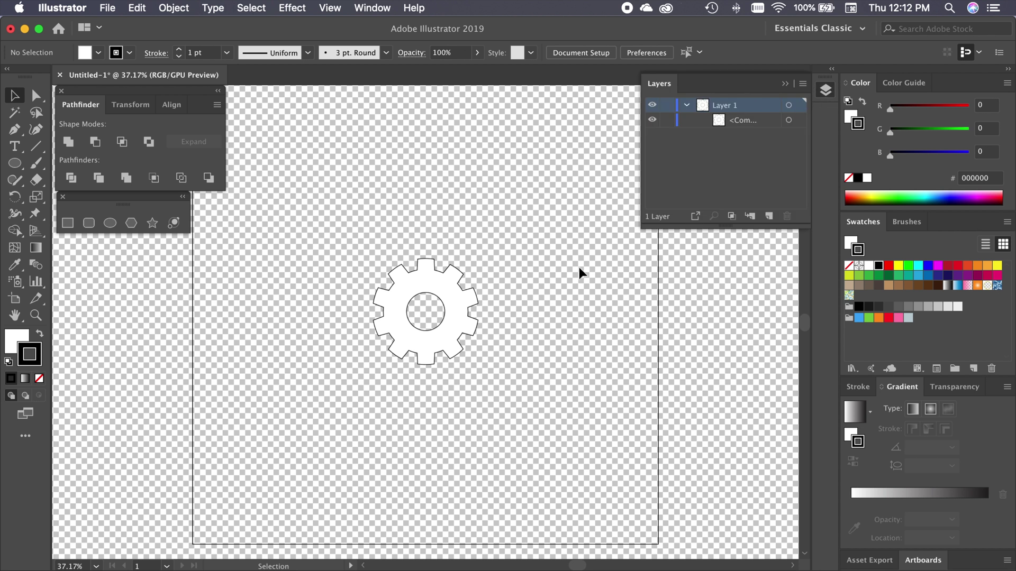
pyautogui.press('super+z')
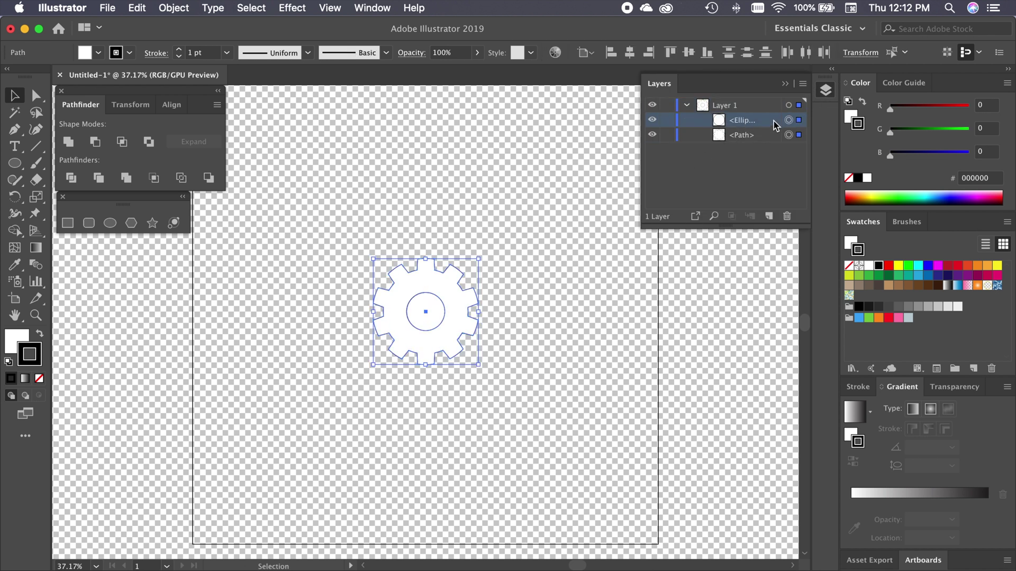
pyautogui.click(787, 121)
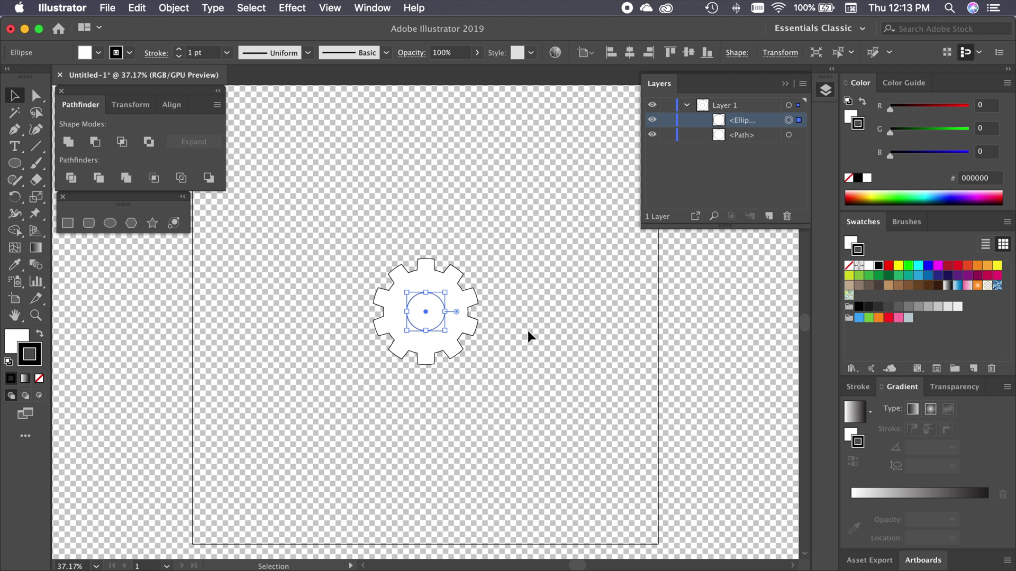
pyautogui.click(501, 388)
pyautogui.moveTo(310, 220); pyautogui.dragTo(386, 290)
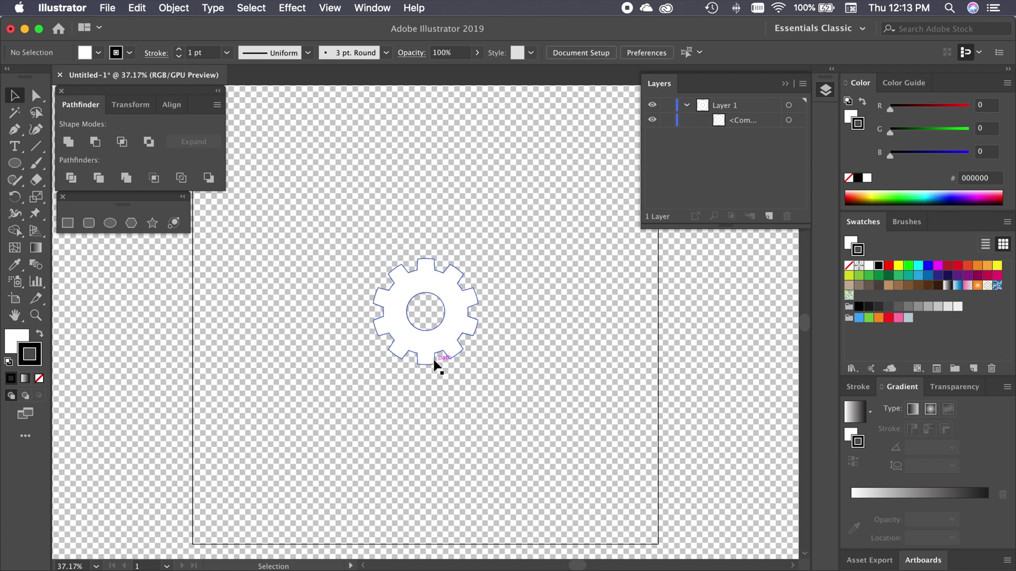
# - Scale the holed gear up around its centre to fill most of the artboard
pyautogui.press('super+equal')
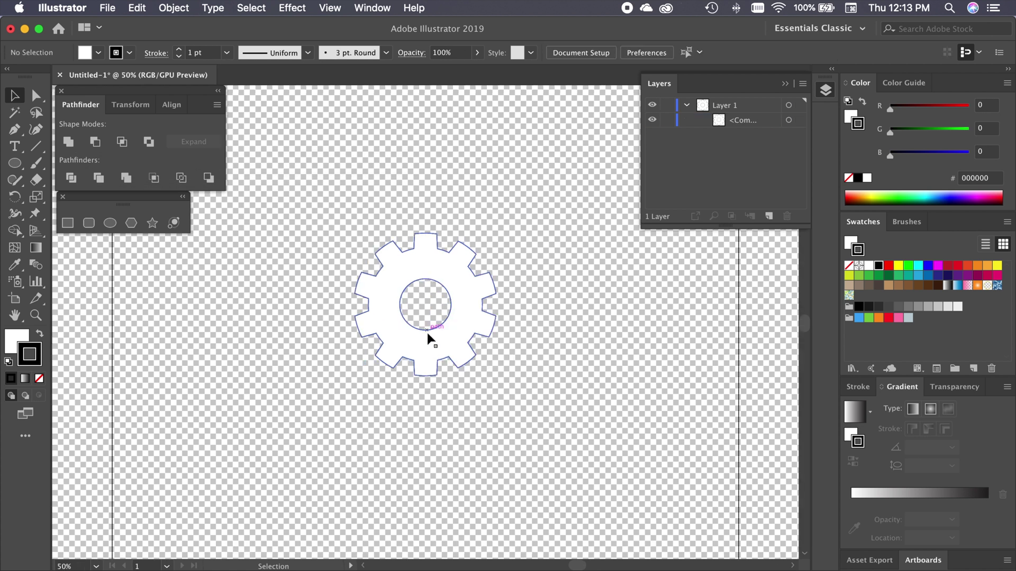
pyautogui.click(433, 349)
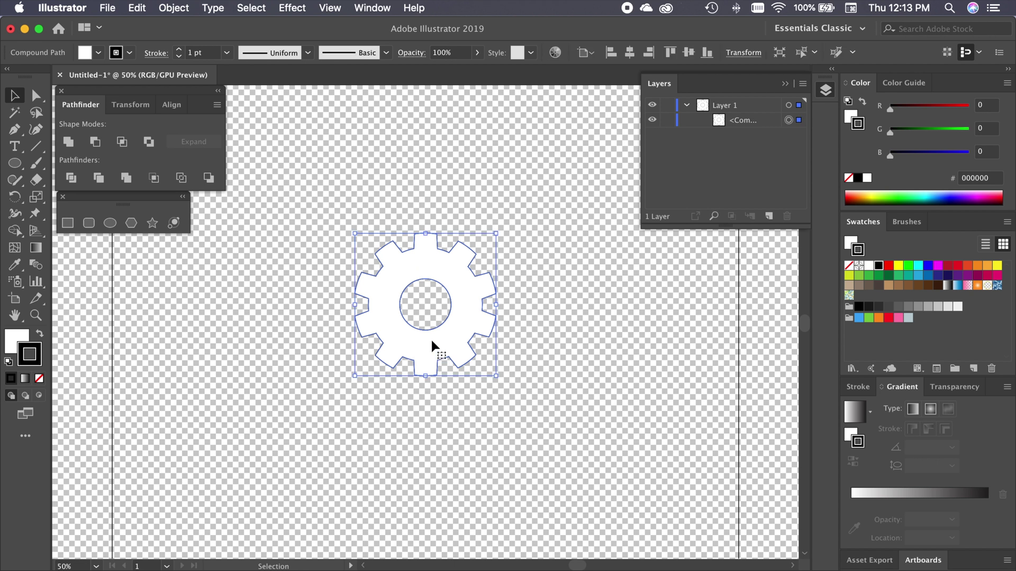
pyautogui.moveTo(496, 374); pyautogui.dragTo(585, 466)
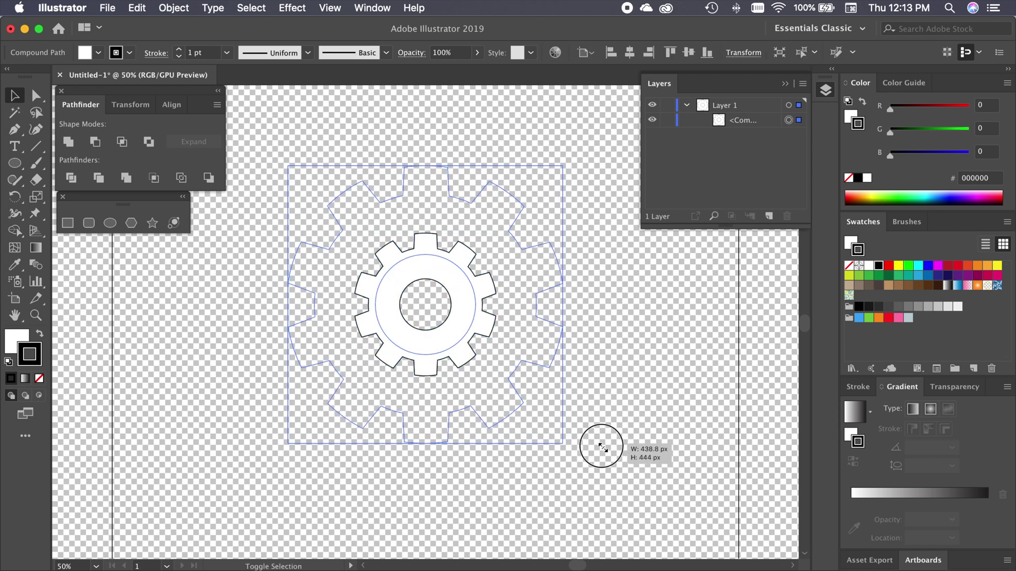
pyautogui.press('super+minus')
pyautogui.press('super+minus')
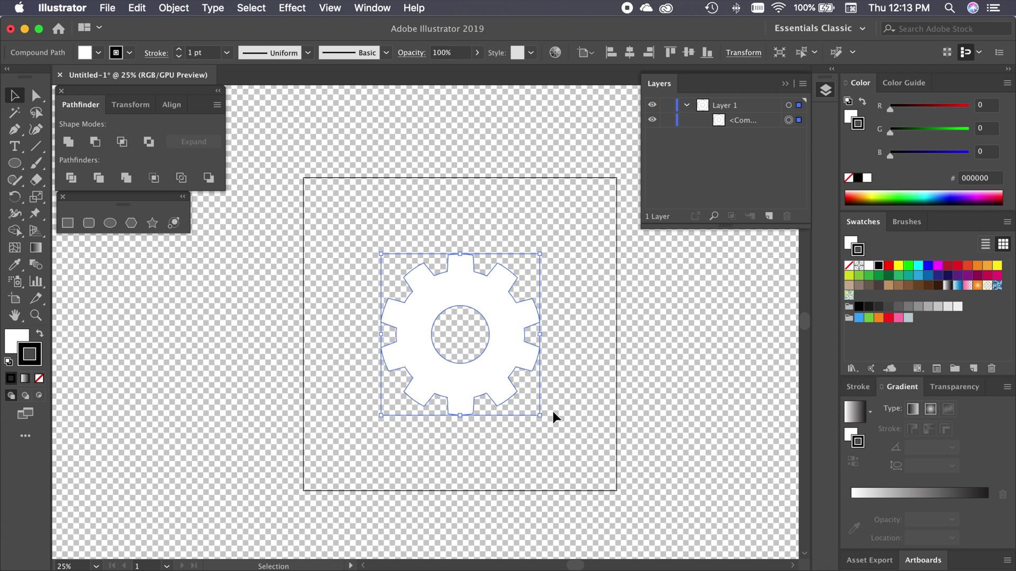
pyautogui.moveTo(554, 416); pyautogui.dragTo(565, 429)
pyautogui.press('super+plus')
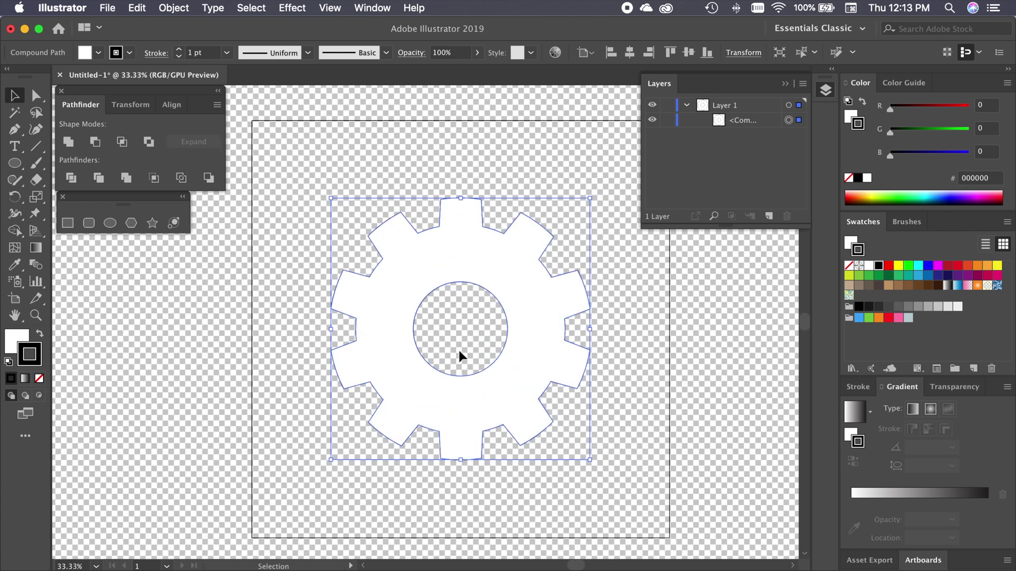
pyautogui.press('super+plus')
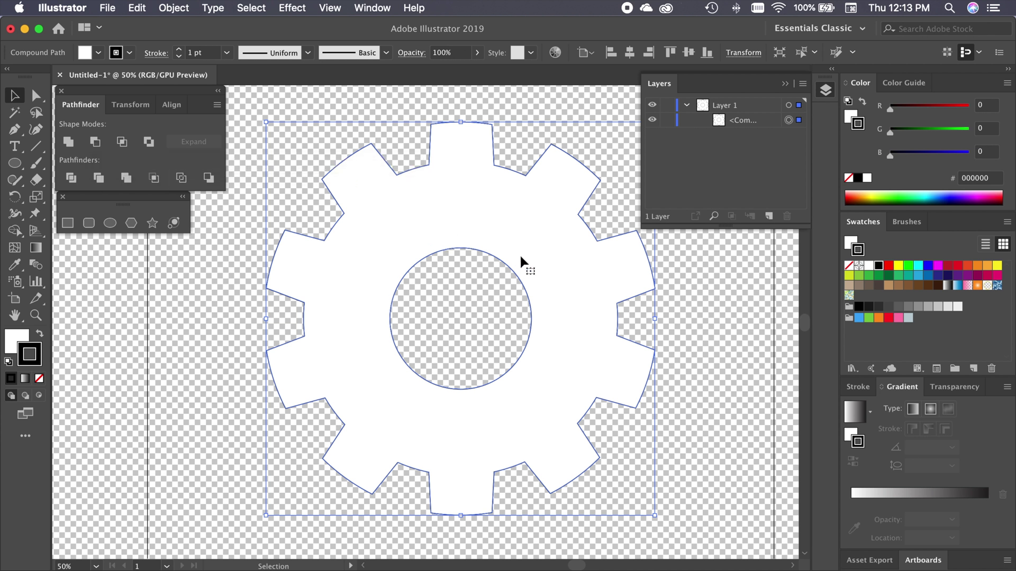
# - Select the gear's compound path in the Layers panel, briefly widening the layer list
pyautogui.click(754, 122)
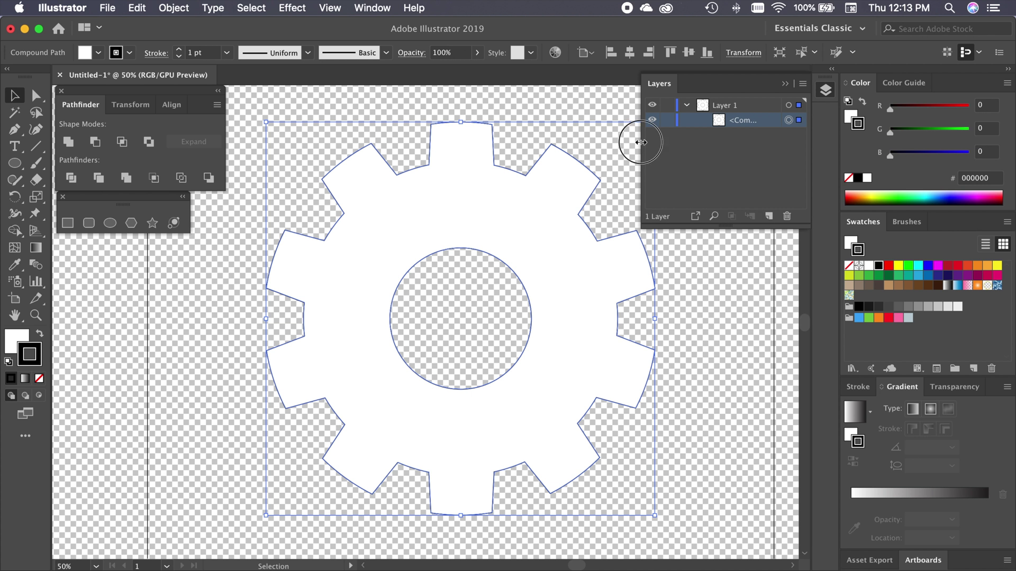
pyautogui.moveTo(641, 141); pyautogui.dragTo(479, 141)
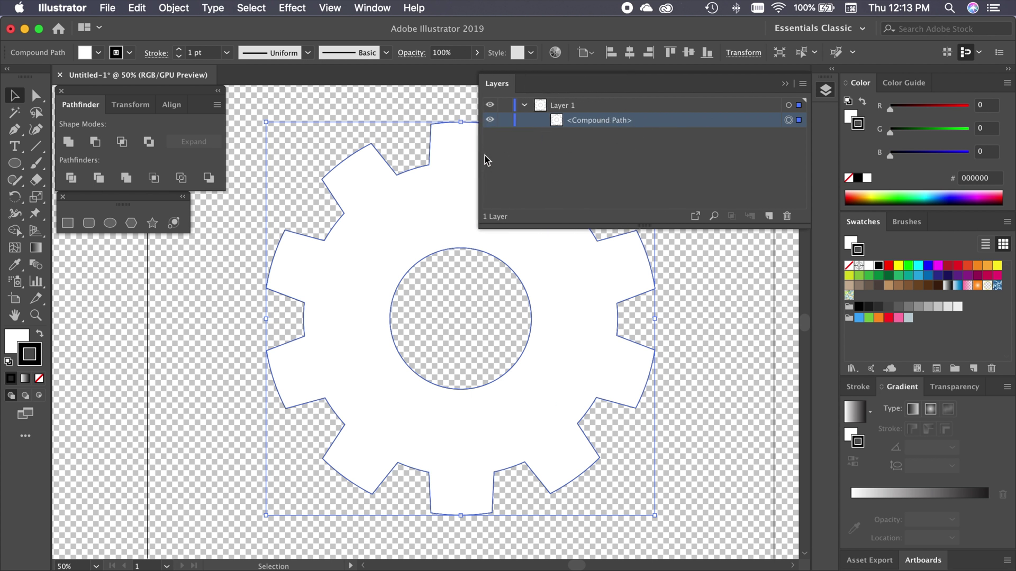
pyautogui.moveTo(478, 159)
pyautogui.mouseDown()
pyautogui.moveTo(651, 164)
pyautogui.moveTo(606, 159)
pyautogui.moveTo(615, 165)
pyautogui.mouseUp()
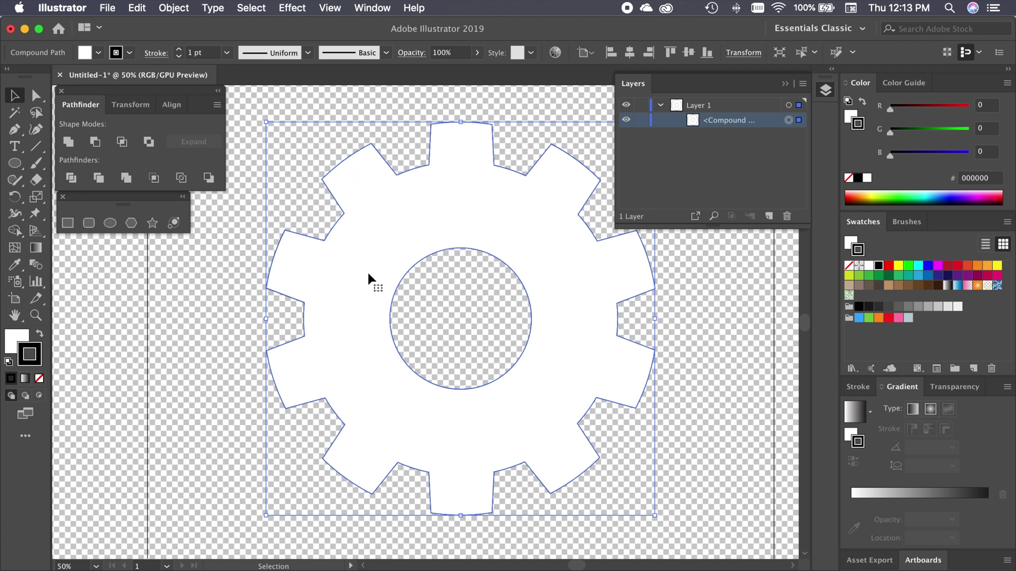
# - Isolate the gear compound path, move the Pathfinder panel lower, and collapse then restore Layers
pyautogui.doubleClick(399, 222)
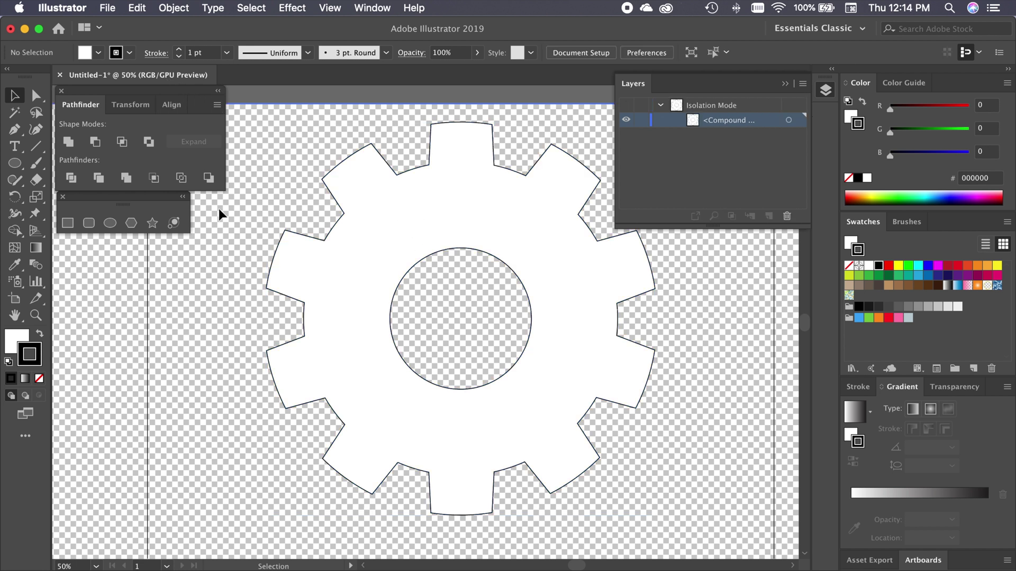
pyautogui.moveTo(193, 91); pyautogui.dragTo(174, 273)
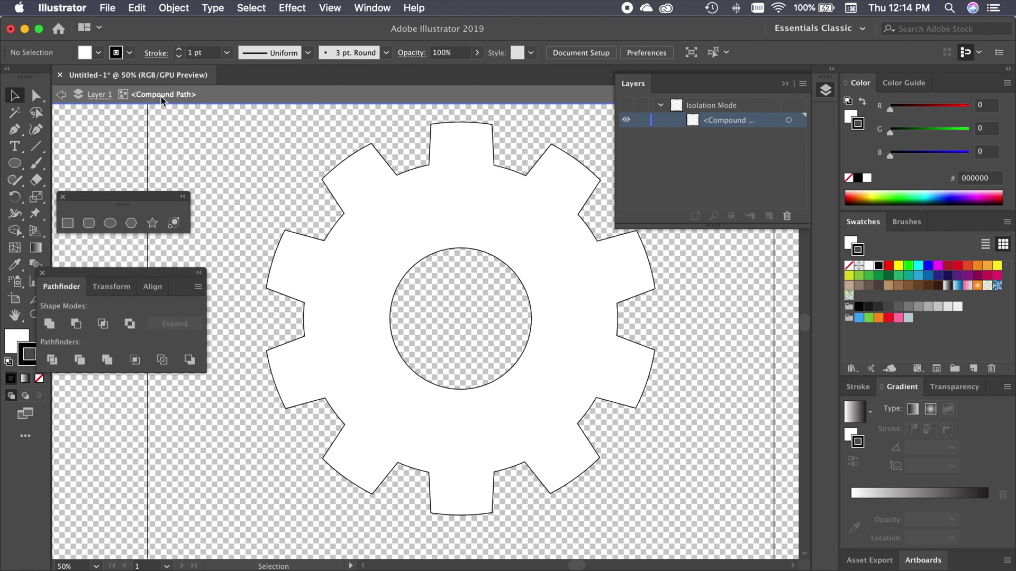
pyautogui.click(784, 83)
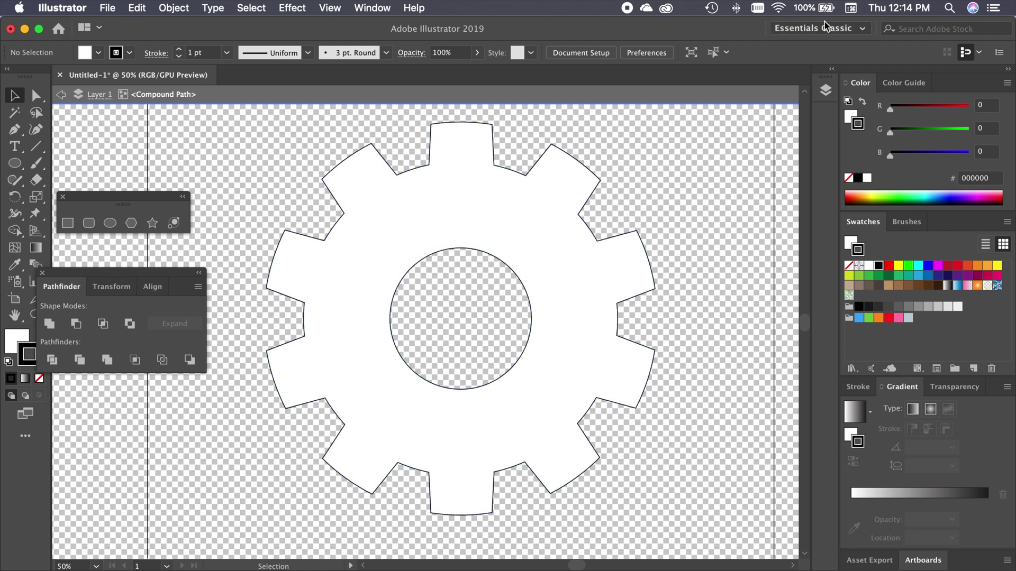
pyautogui.click(827, 90)
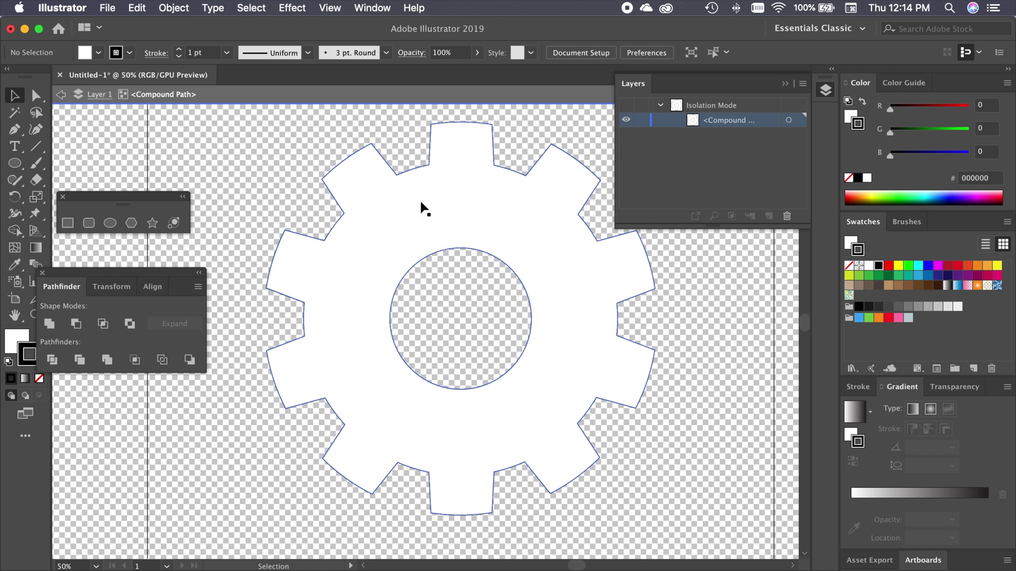
pyautogui.click(415, 173)
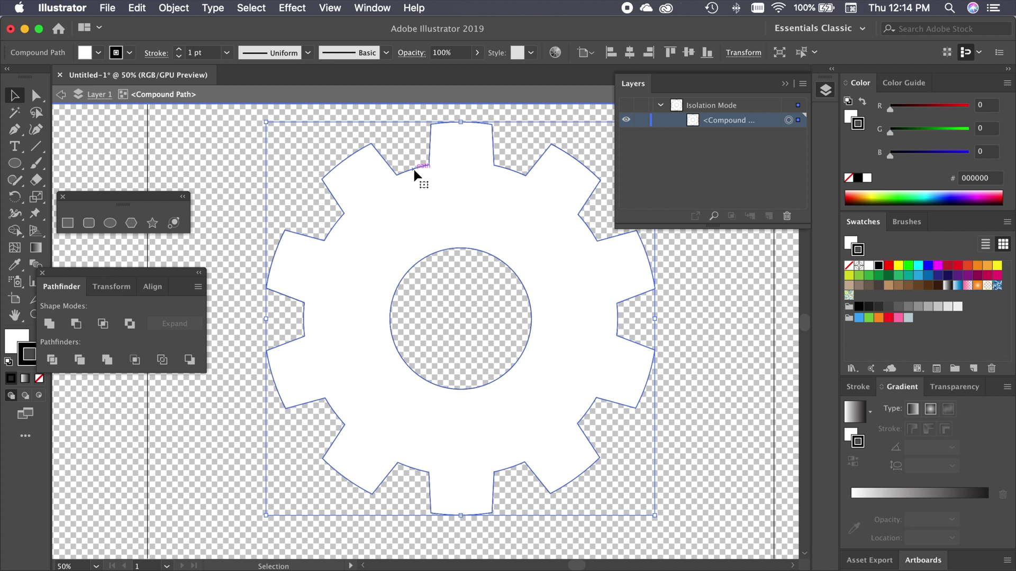
pyautogui.moveTo(414, 169)
pyautogui.mouseDown()
pyautogui.moveTo(435, 215)
pyautogui.moveTo(396, 158)
pyautogui.mouseUp()
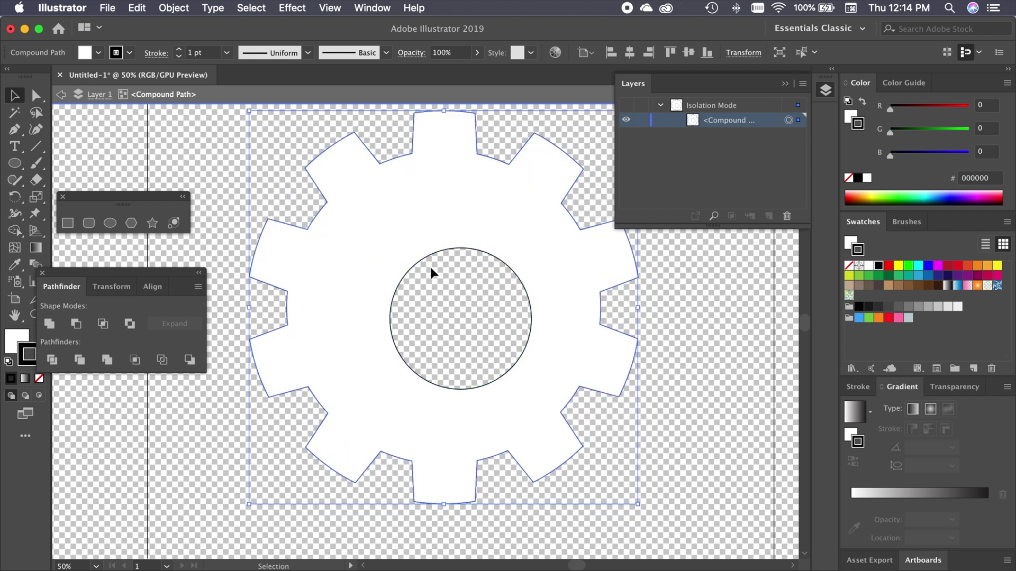
pyautogui.press('a')
pyautogui.press('v')
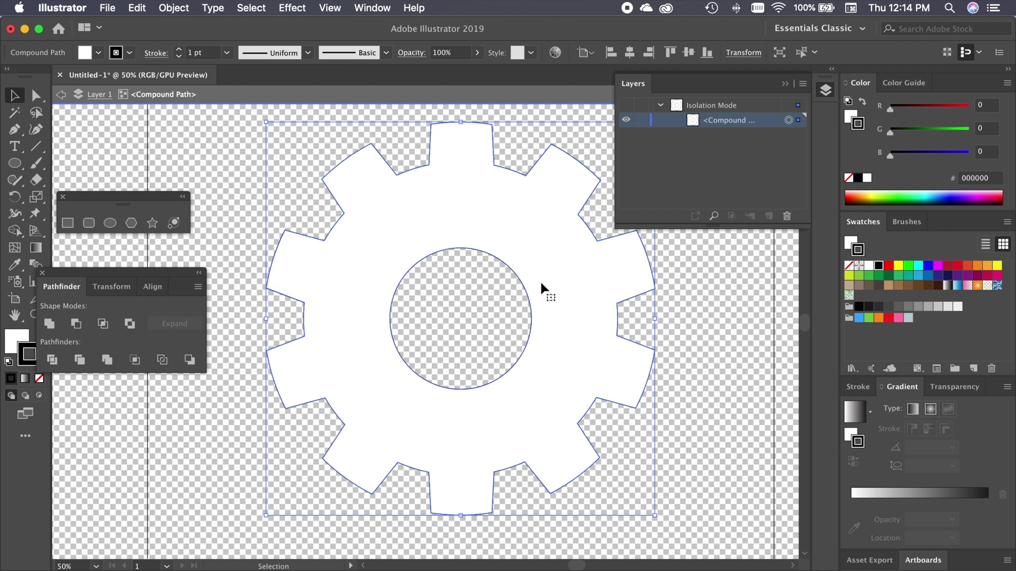
pyautogui.moveTo(522, 288)
pyautogui.mouseDown()
pyautogui.moveTo(531, 209)
pyautogui.moveTo(460, 283)
pyautogui.moveTo(512, 339)
pyautogui.moveTo(523, 296)
pyautogui.mouseUp()
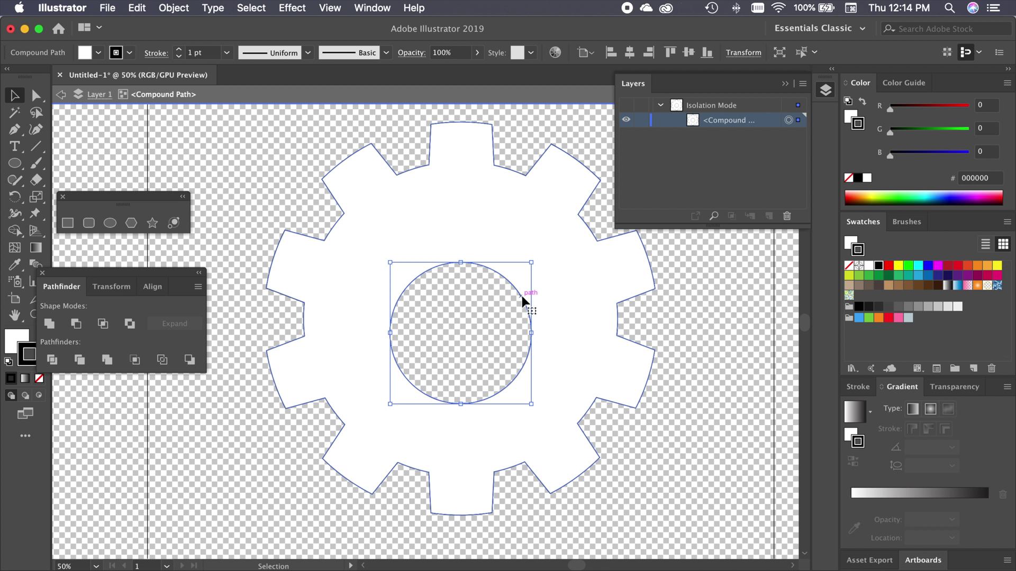
pyautogui.moveTo(521, 296)
pyautogui.mouseDown()
pyautogui.moveTo(579, 286)
pyautogui.moveTo(524, 287)
pyautogui.mouseUp()
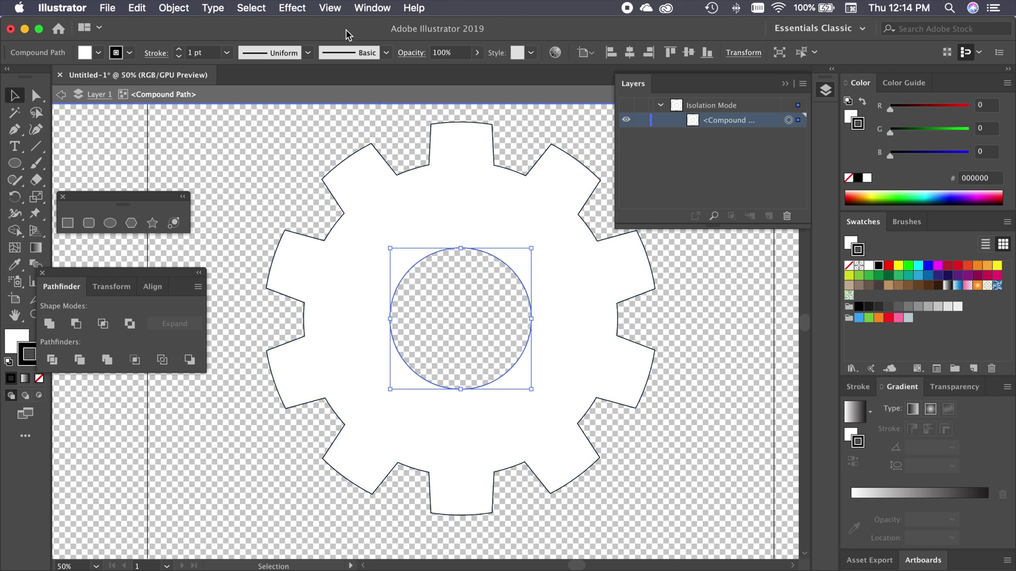
pyautogui.click(330, 7)
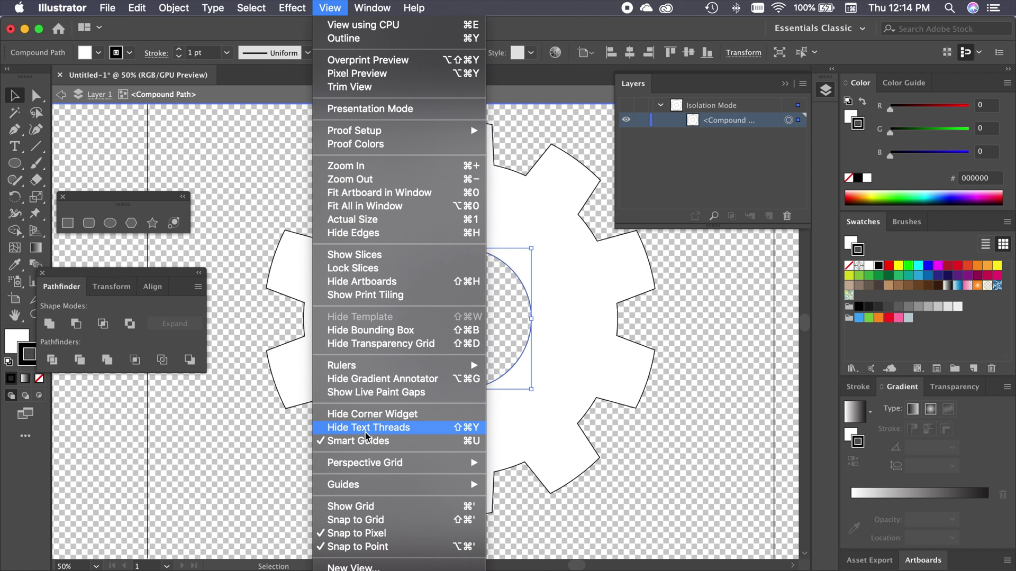
pyautogui.click(340, 11)
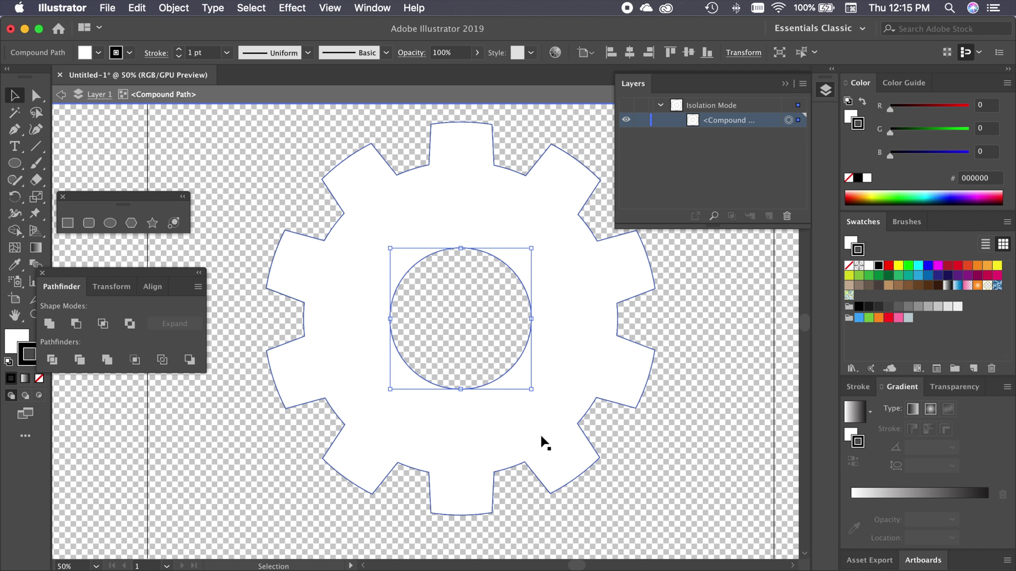
# - Round all the gear's corners to about 19.73 px with a Direct Selection corner widget
pyautogui.click(617, 408)
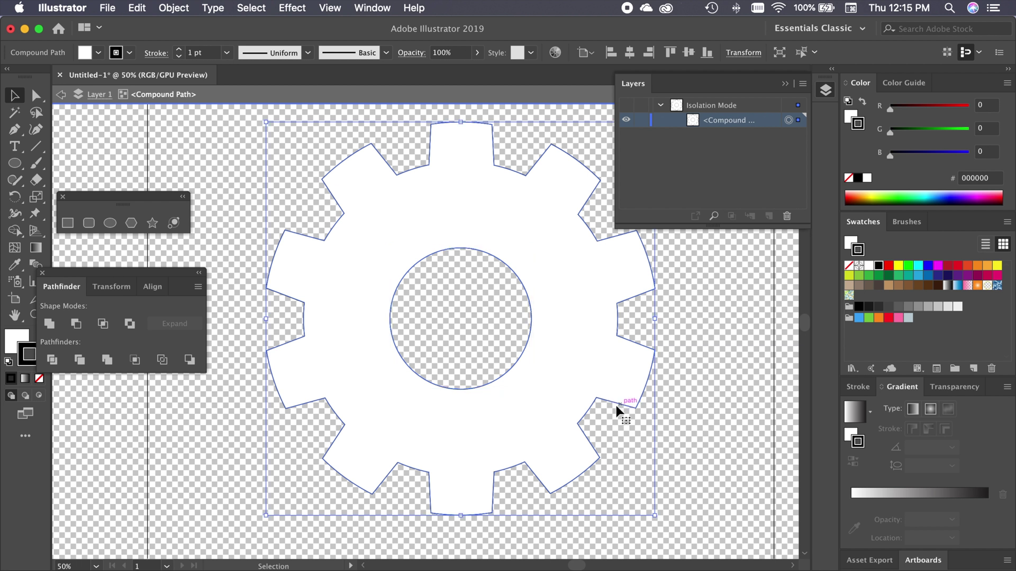
pyautogui.click(35, 96)
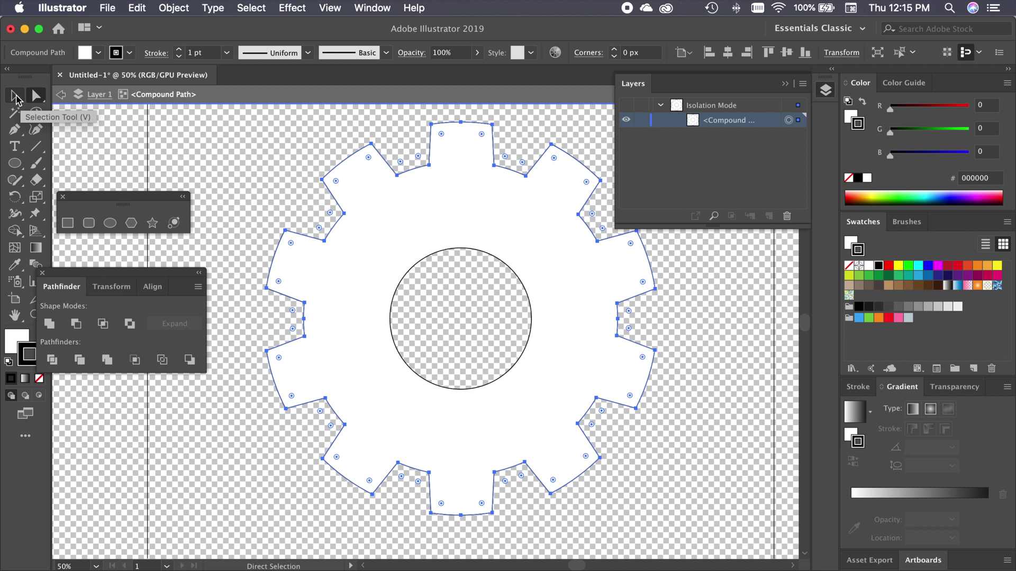
pyautogui.click(15, 97)
pyautogui.press('super+shift+a')
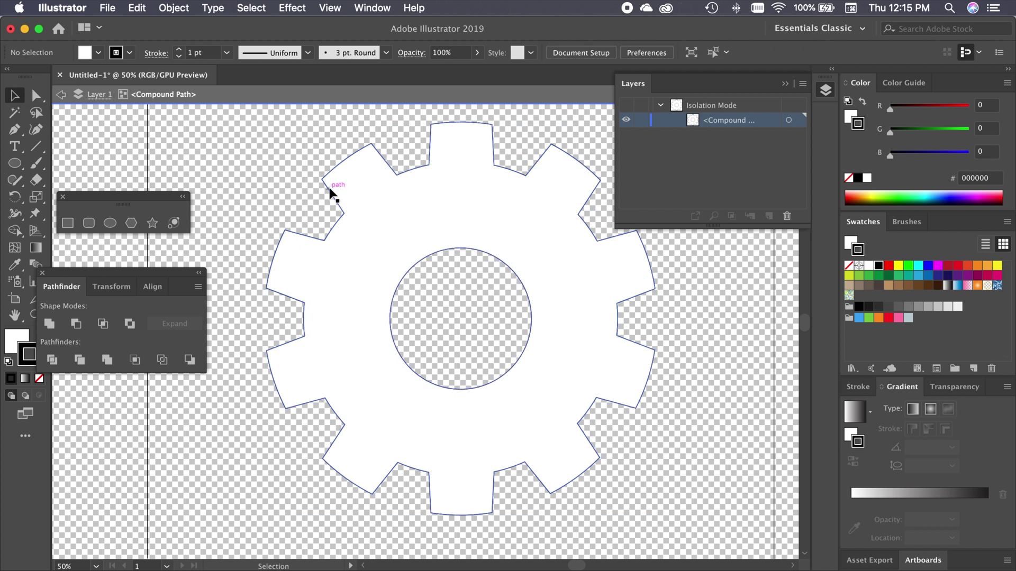
pyautogui.click(332, 193)
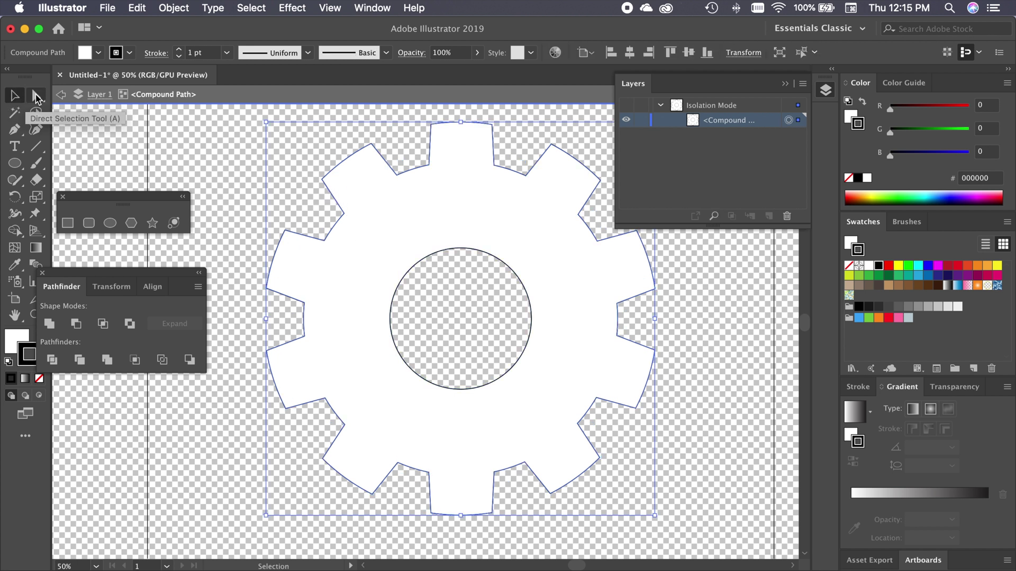
pyautogui.click(36, 97)
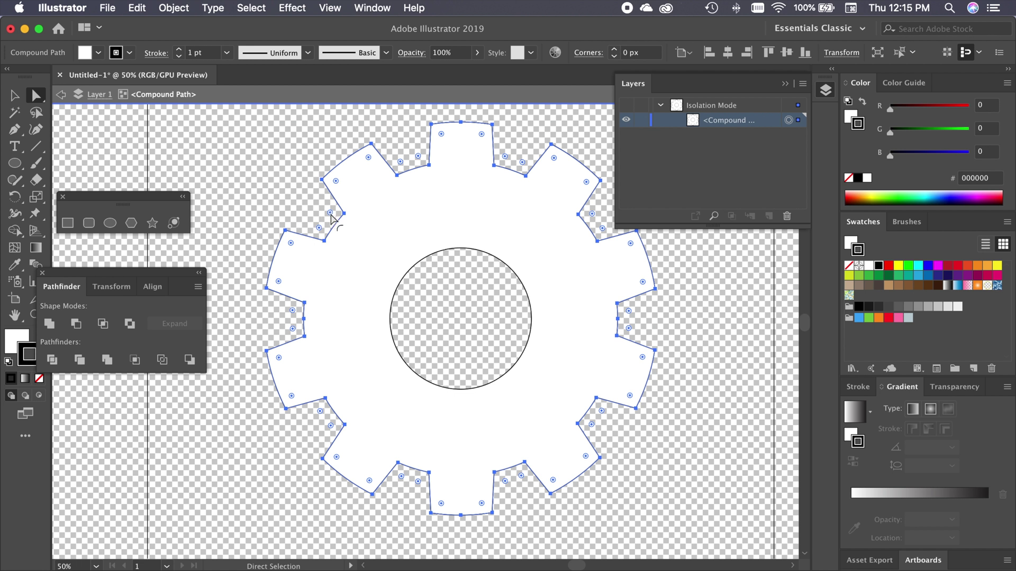
pyautogui.moveTo(331, 217); pyautogui.dragTo(329, 210)
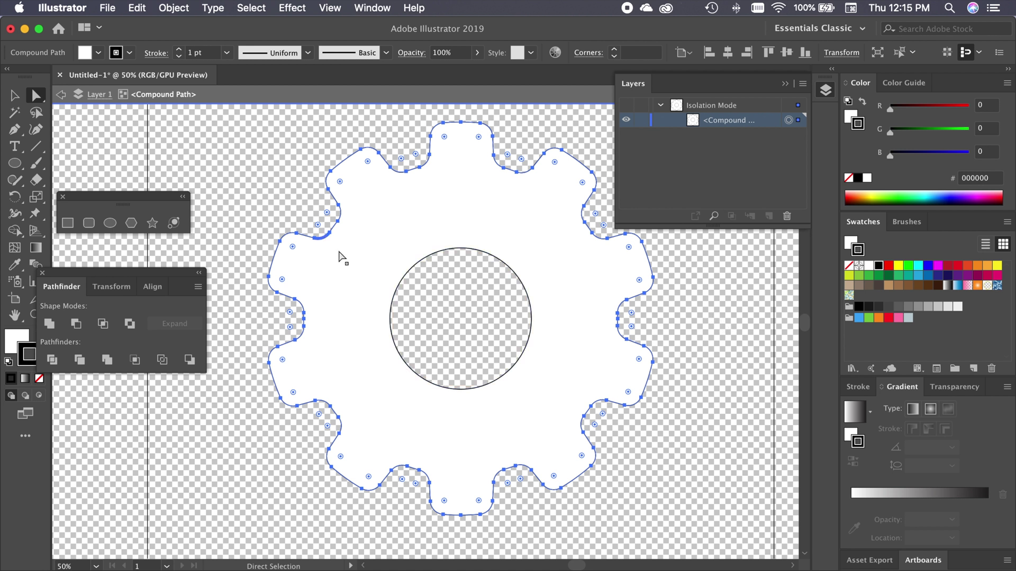
# - Deselect, exit isolation mode back to Layer 1, and reselect the whole gear
pyautogui.click(665, 322)
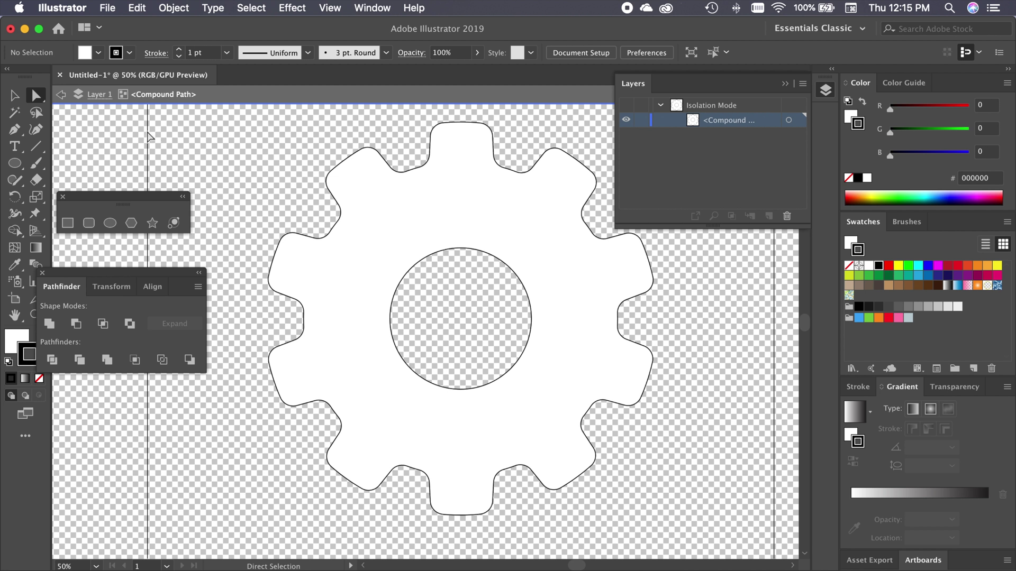
pyautogui.click(63, 95)
pyautogui.click(270, 194)
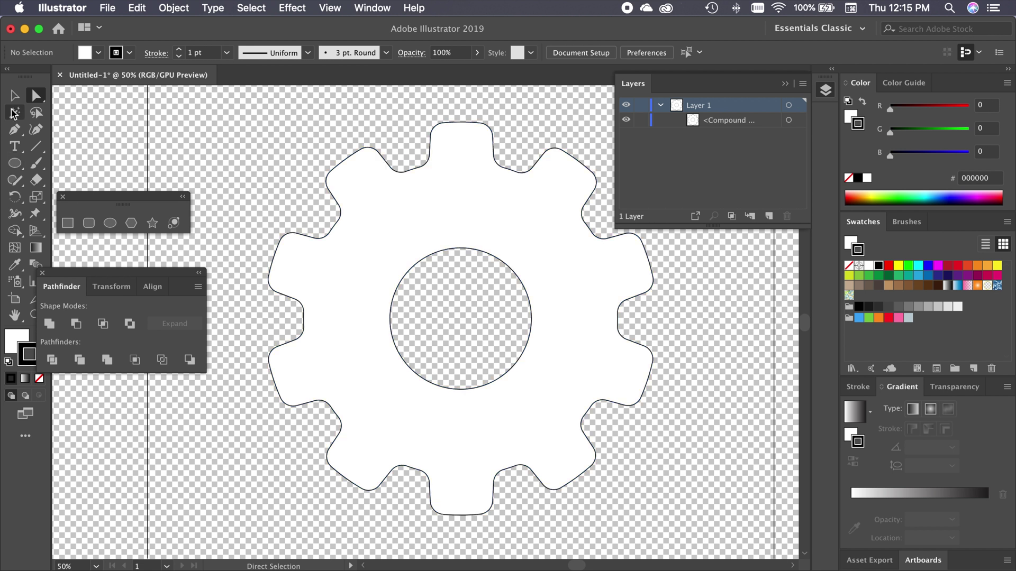
pyautogui.click(15, 95)
pyautogui.click(322, 289)
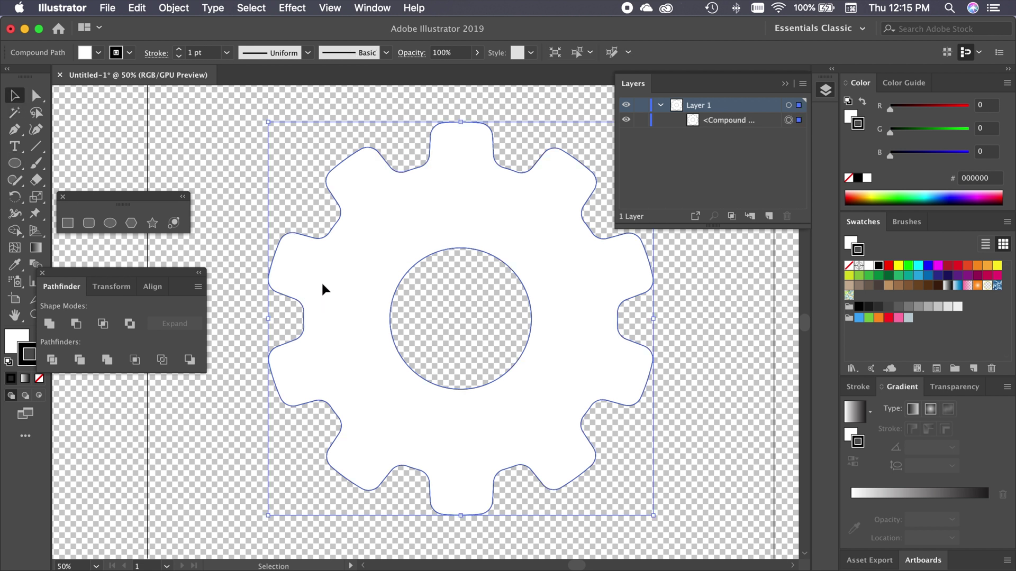
# - Fill the gear with light blue 59B7D8 using the Color Picker
pyautogui.doubleClick(19, 339)
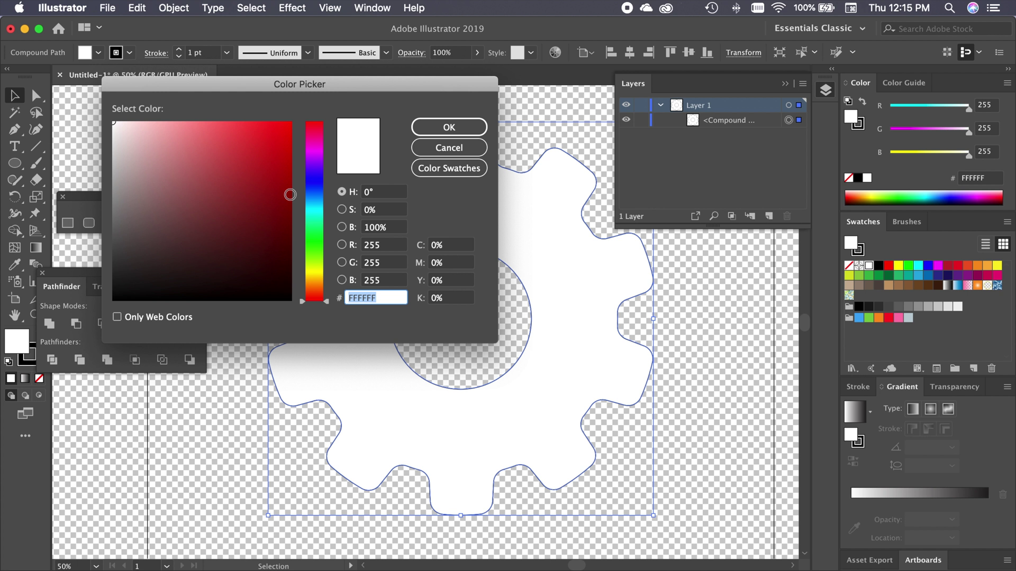
pyautogui.moveTo(314, 198); pyautogui.dragTo(314, 203)
pyautogui.moveTo(254, 176); pyautogui.dragTo(217, 150)
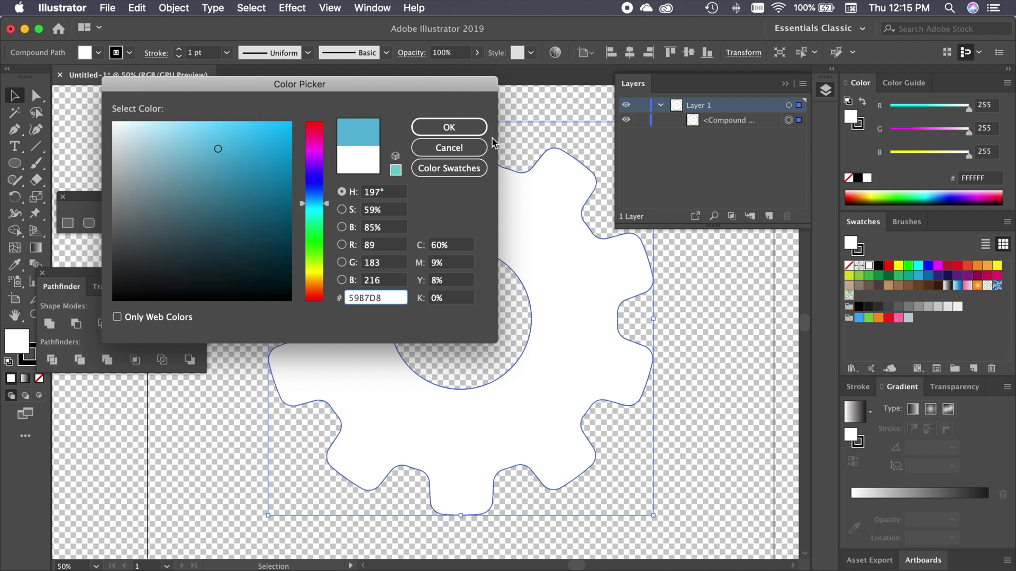
pyautogui.click(448, 127)
# - Move the Pathfinder panel lower and begin tinting the gear's stroke colour
pyautogui.moveTo(127, 272); pyautogui.dragTo(159, 317)
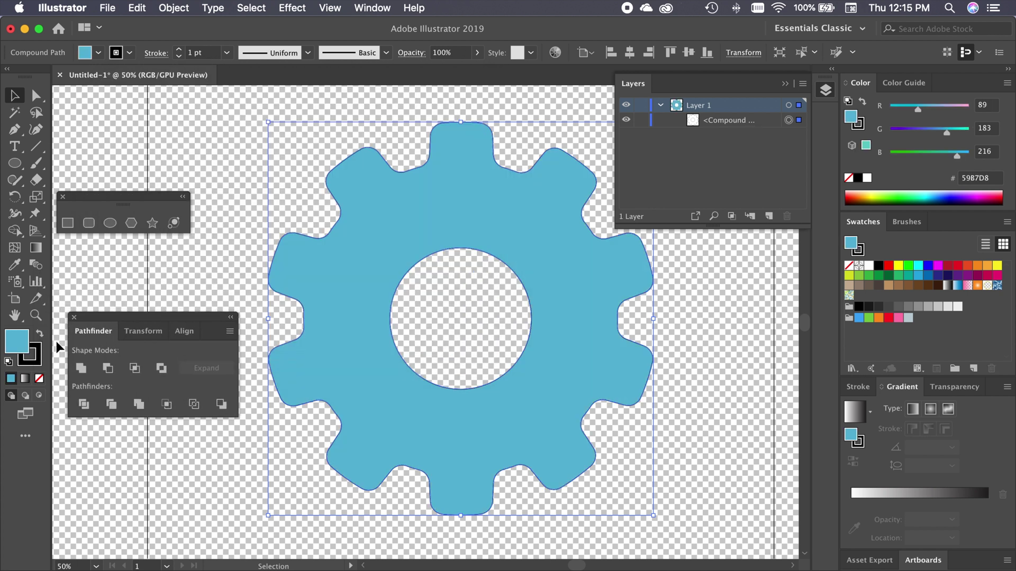
pyautogui.click(37, 359)
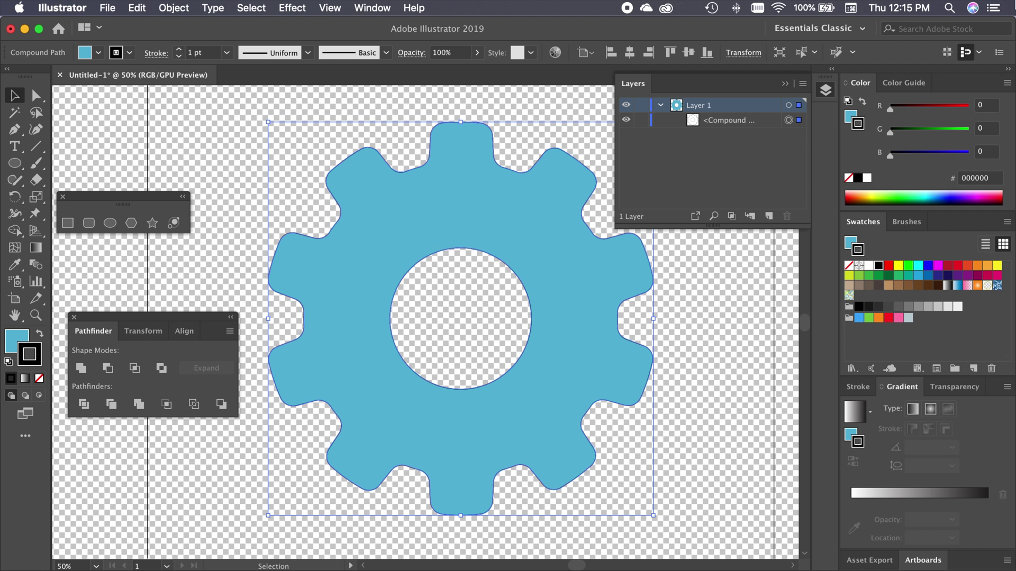
pyautogui.moveTo(925, 107)
pyautogui.mouseDown()
pyautogui.moveTo(944, 108)
pyautogui.moveTo(918, 155)
pyautogui.moveTo(920, 131)
pyautogui.moveTo(946, 106)
pyautogui.mouseUp()
# - Make the gear outline magenta B75B9C at 16 pt stroke weight, then deselect
pyautogui.moveTo(920, 154); pyautogui.dragTo(938, 154)
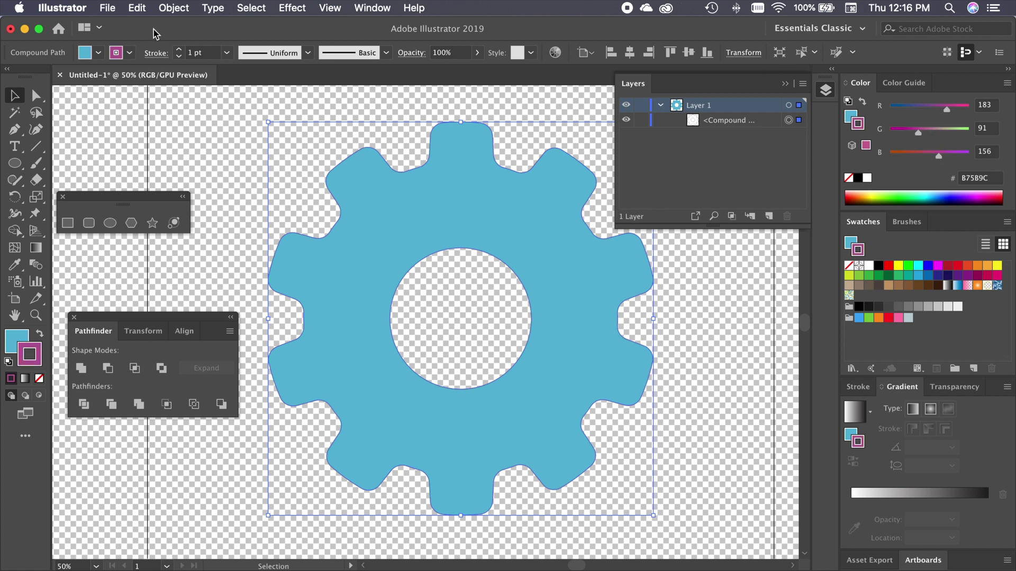
pyautogui.click(179, 50)
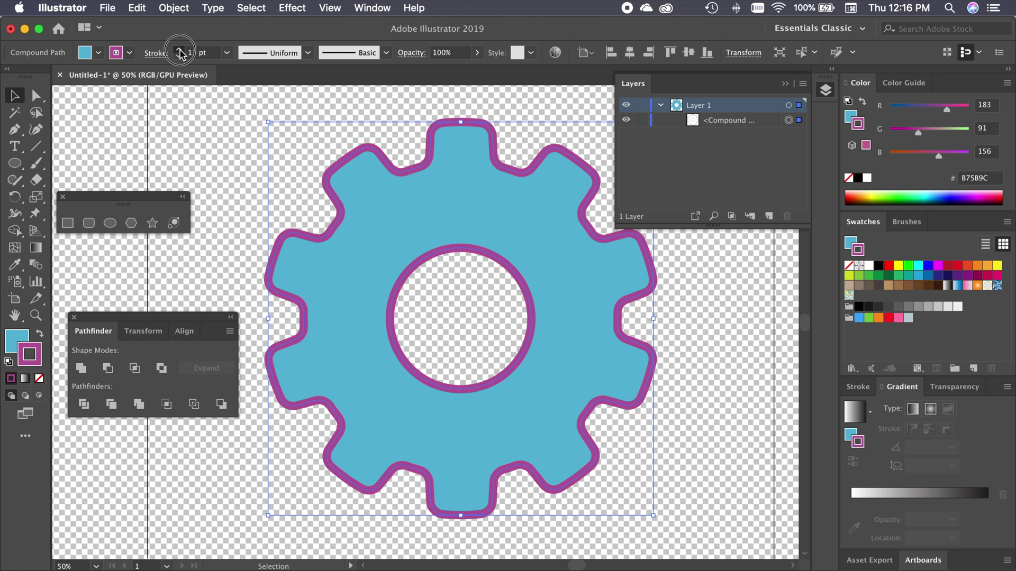
pyautogui.click(180, 51)
pyautogui.click(679, 321)
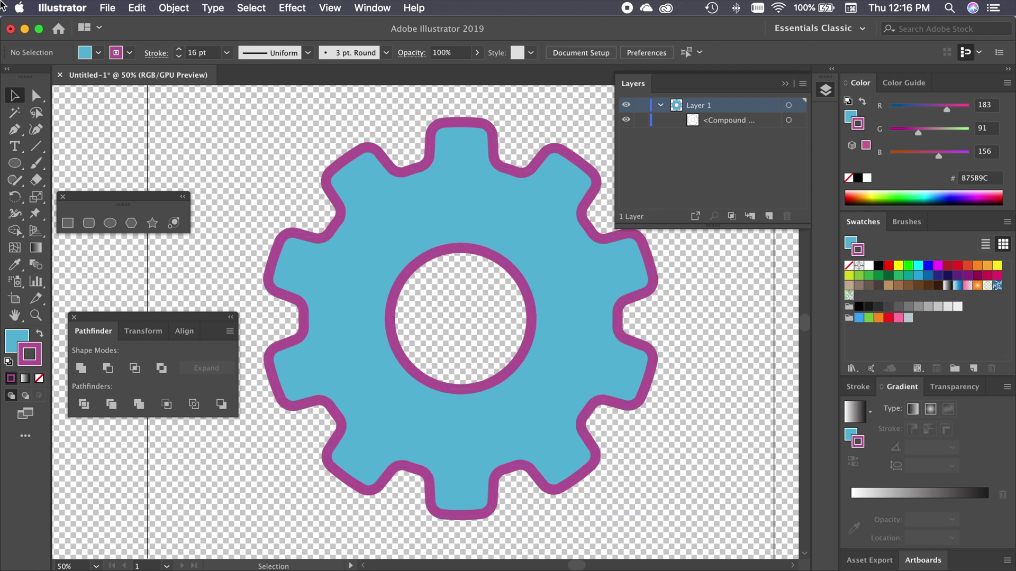